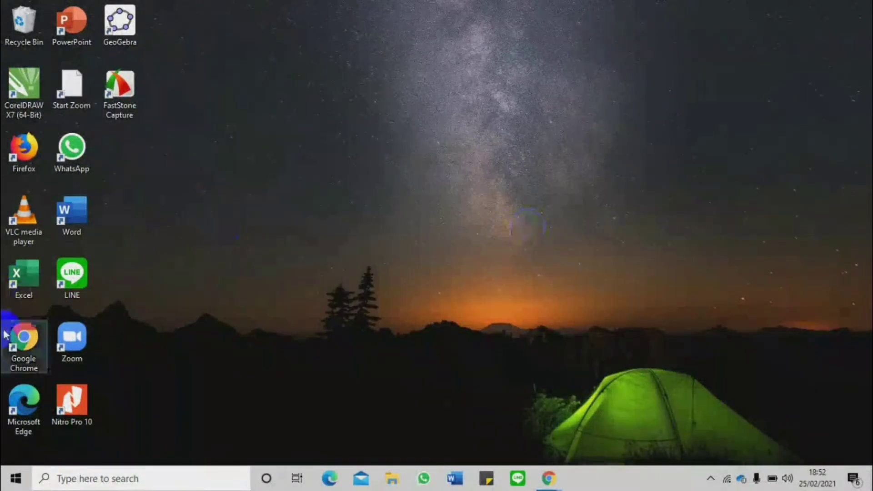
# Open Google Chrome in a maximized window and go to drive.google.com.
pyautogui.doubleClick(21, 348)
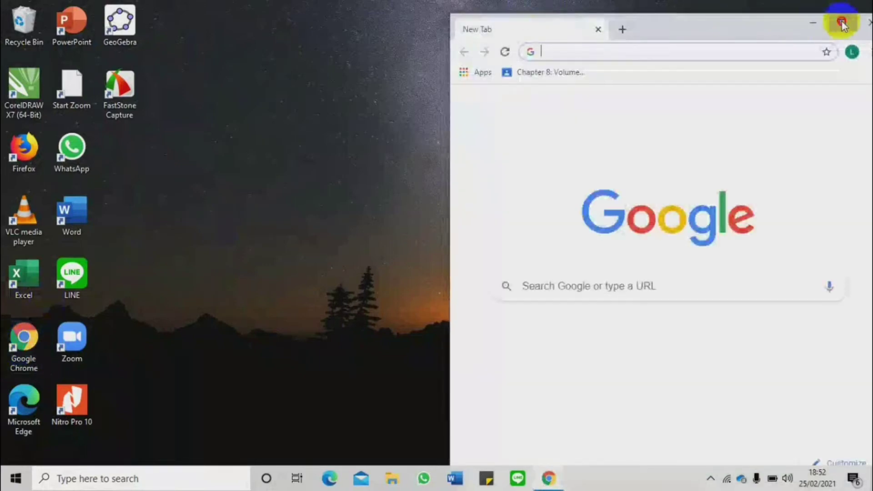
pyautogui.click(843, 23)
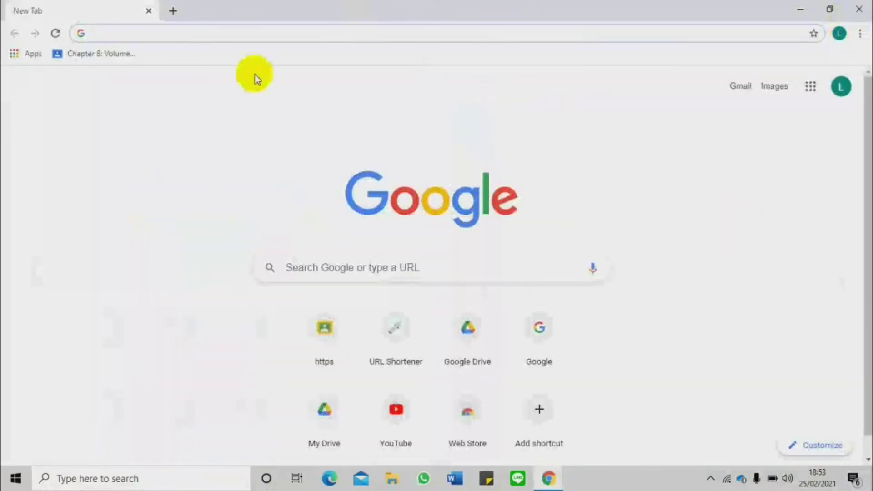
pyautogui.write('drive.google.com')
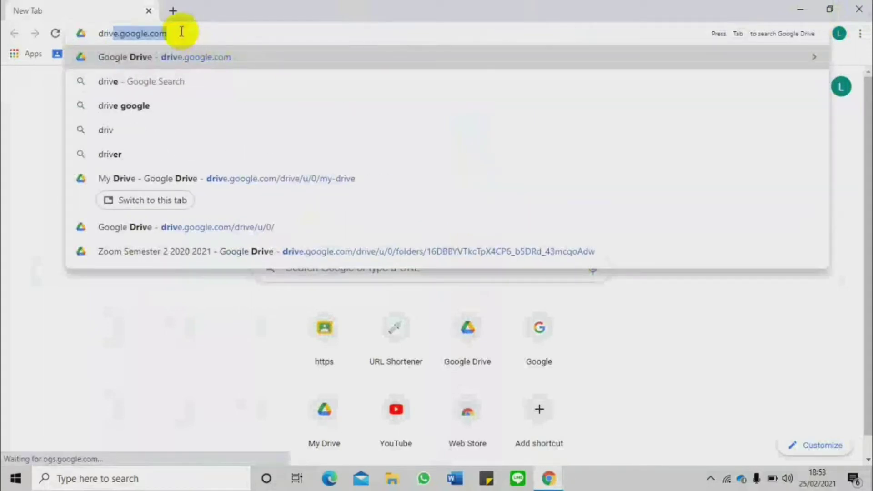
pyautogui.press('Return')
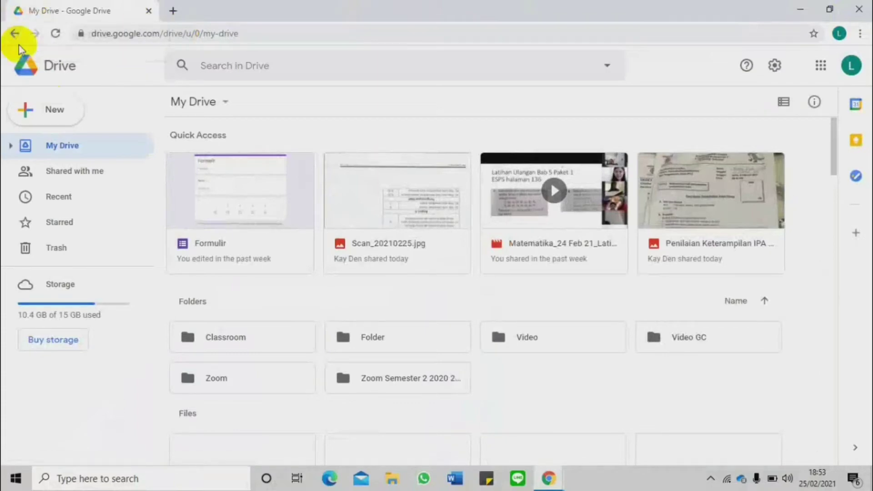
# Create a new folder named "Formulir" in My Drive.
pyautogui.click(53, 111)
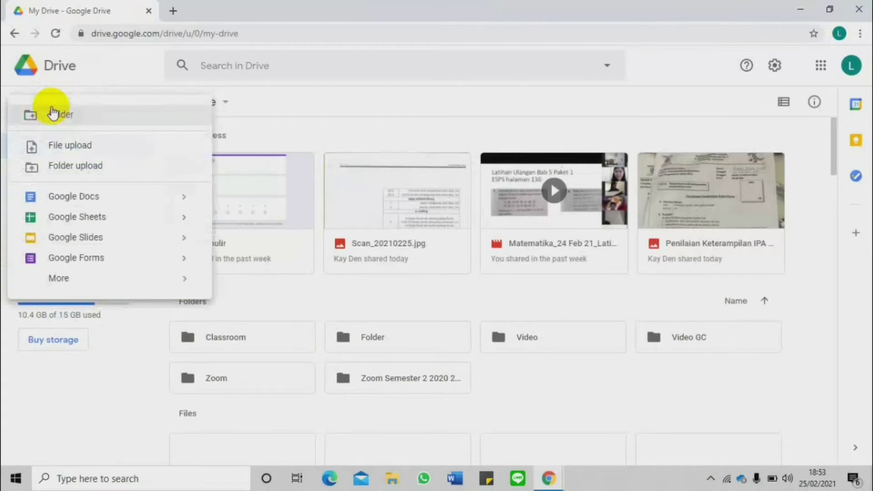
pyautogui.click(95, 119)
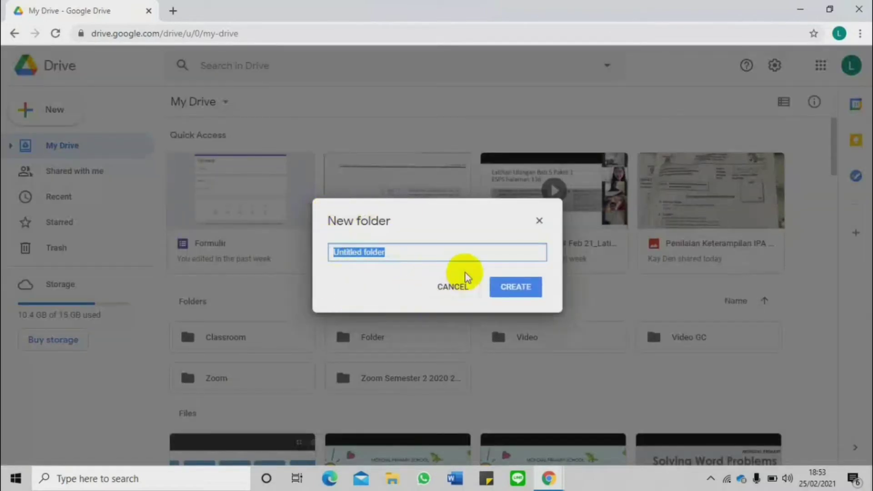
pyautogui.write('Formul')
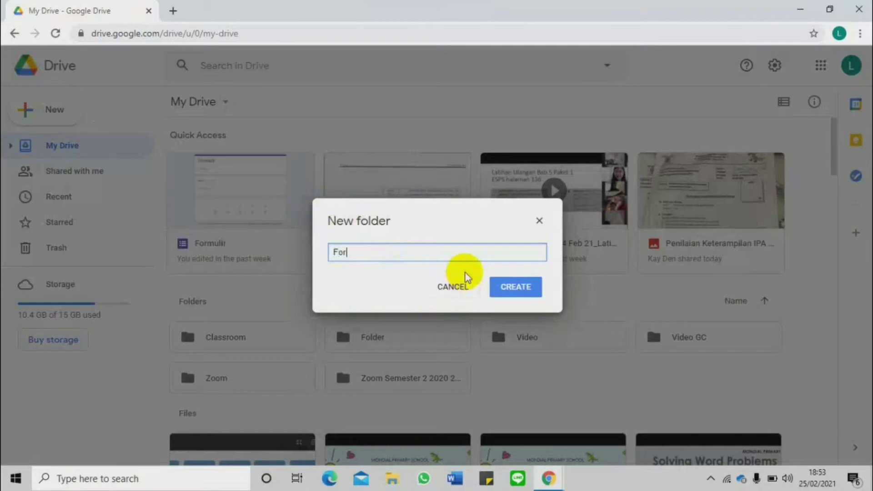
pyautogui.write('ir')
pyautogui.click(530, 291)
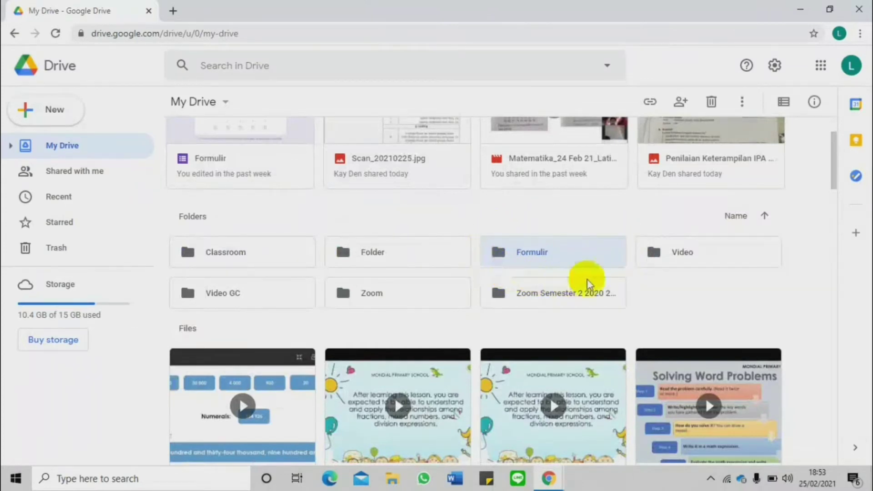
# Open the Formulir folder and create a new blank Google Forms form inside it.
pyautogui.doubleClick(540, 257)
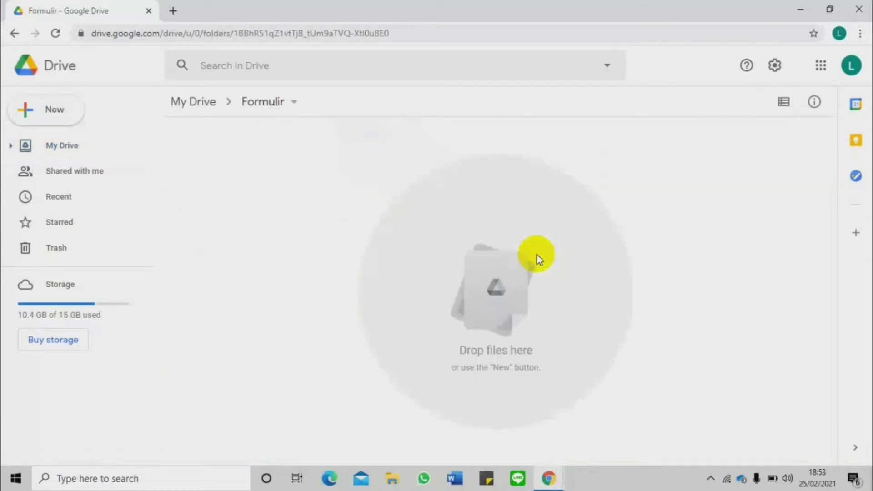
pyautogui.click(40, 110)
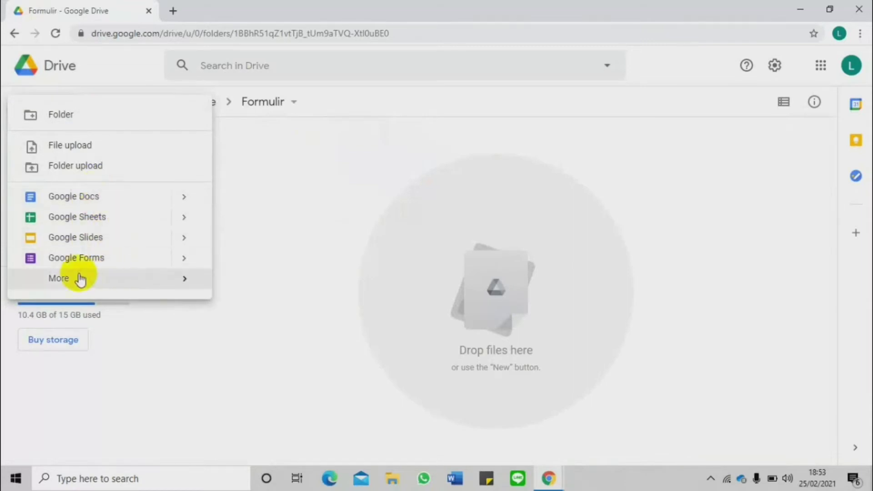
pyautogui.moveTo(33, 282)
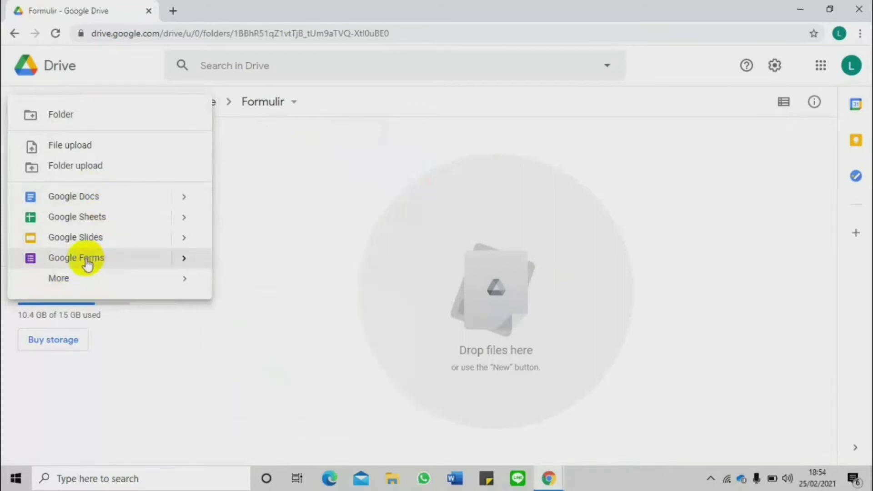
pyautogui.click(104, 261)
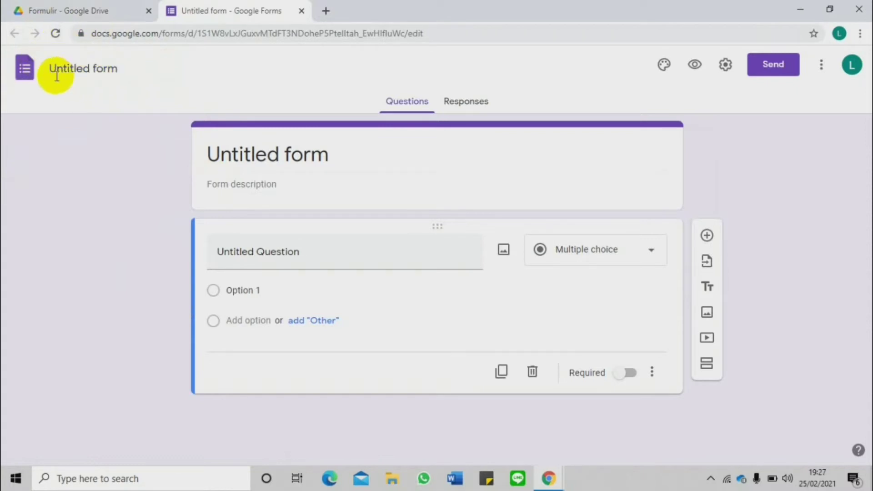
# Name the untitled form "Formulir Data Diri Siswa Kelas V".
pyautogui.click(117, 73)
pyautogui.write('Fi')
pyautogui.write('ormulir')
pyautogui.write(' Data D')
pyautogui.write('iri Siswa ')
pyautogui.write('Kelas V')
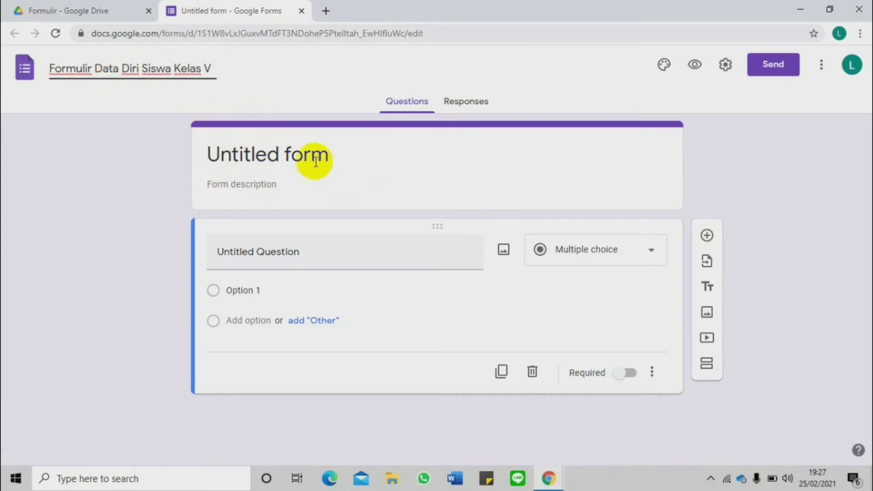
# Enter the form description "Formulir ini dibuat untuk mendata Siswa kelas V Tahun Pelajaran 2020/2021.".
pyautogui.click(334, 182)
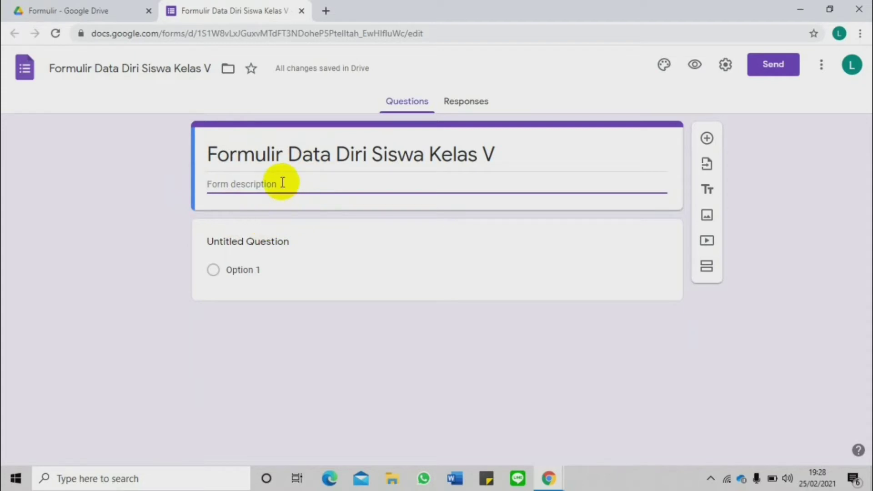
pyautogui.write('Formulir ini dib')
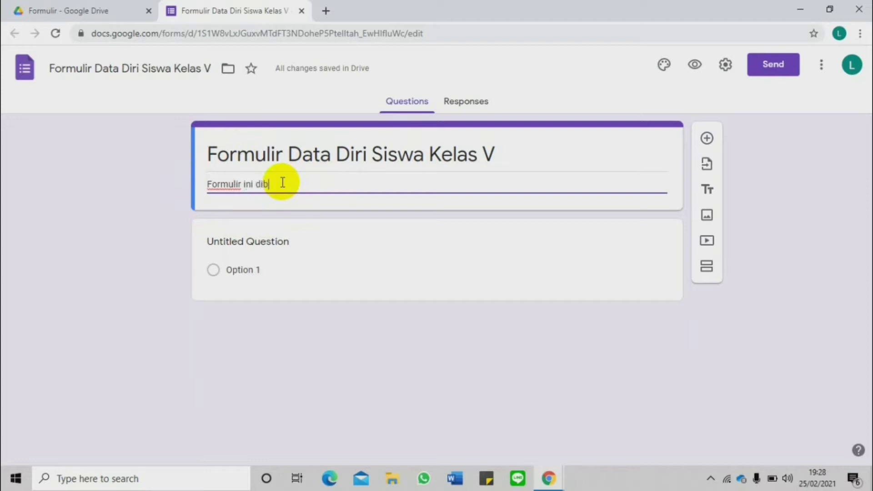
pyautogui.write('uat untuk mend')
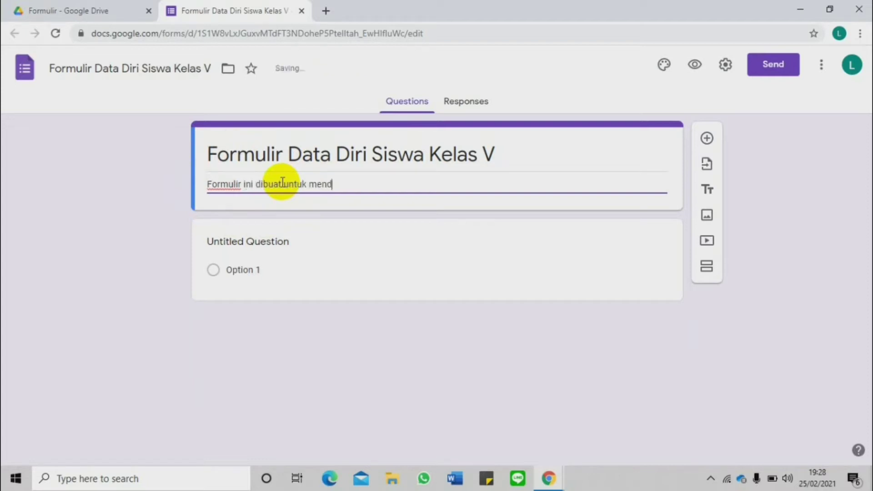
pyautogui.write('ata Siswa kela')
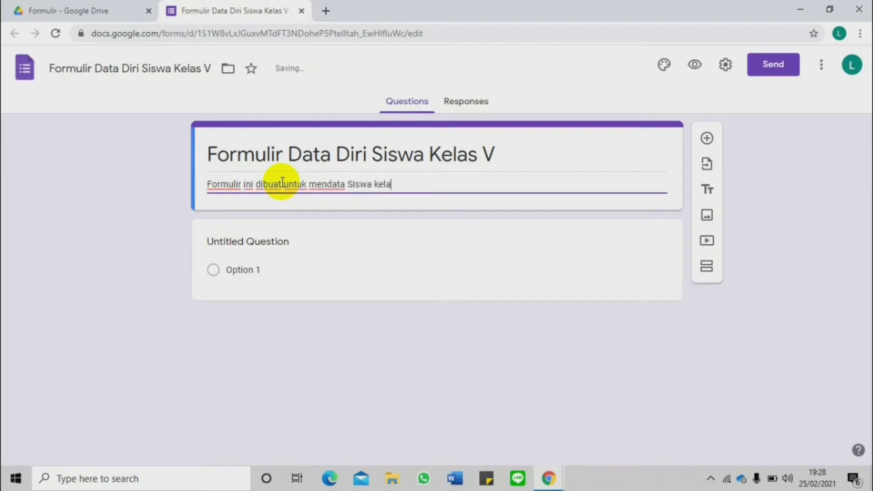
pyautogui.write('s V Tahun Pelajaran 2020/2020')
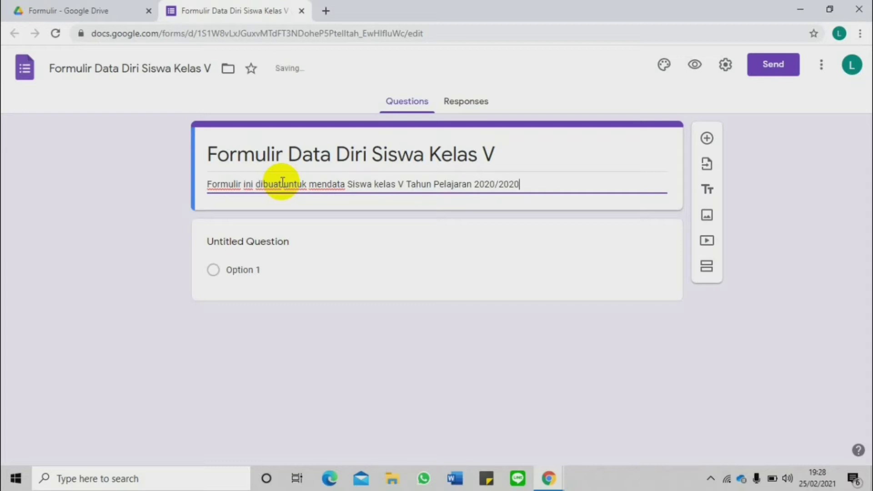
pyautogui.press('BackSpace')
pyautogui.write('1.')
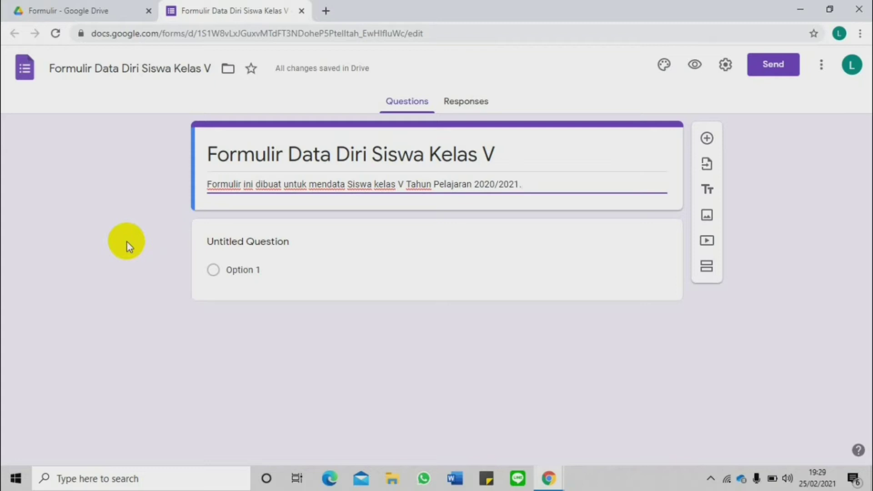
# Title the first question "Nama", set its type to Short answer and make it required.
pyautogui.click(233, 248)
pyautogui.write('Nama')
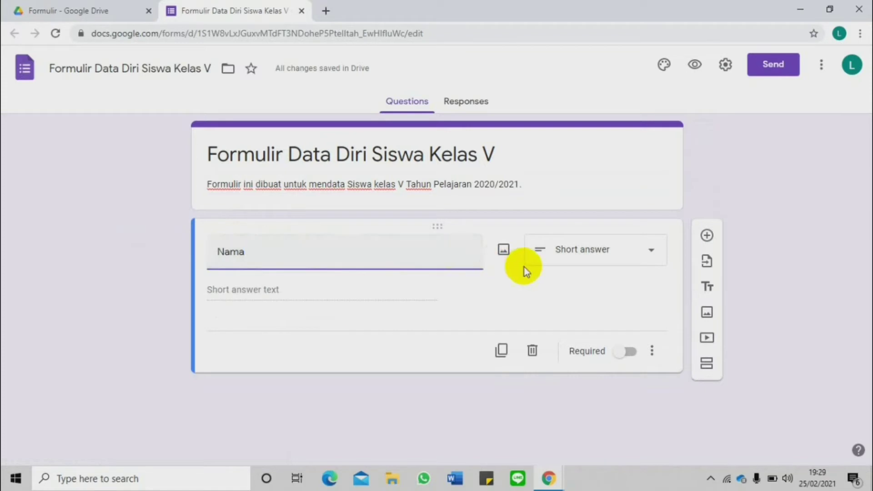
pyautogui.click(594, 249)
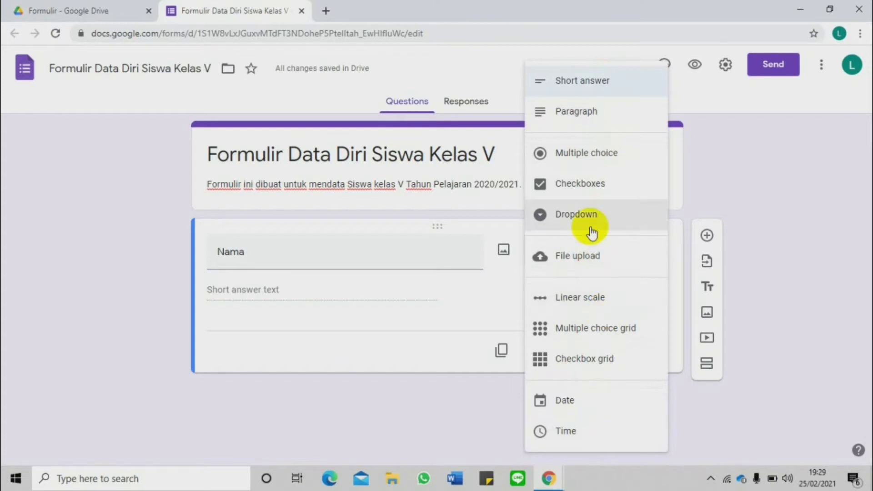
pyautogui.click(590, 82)
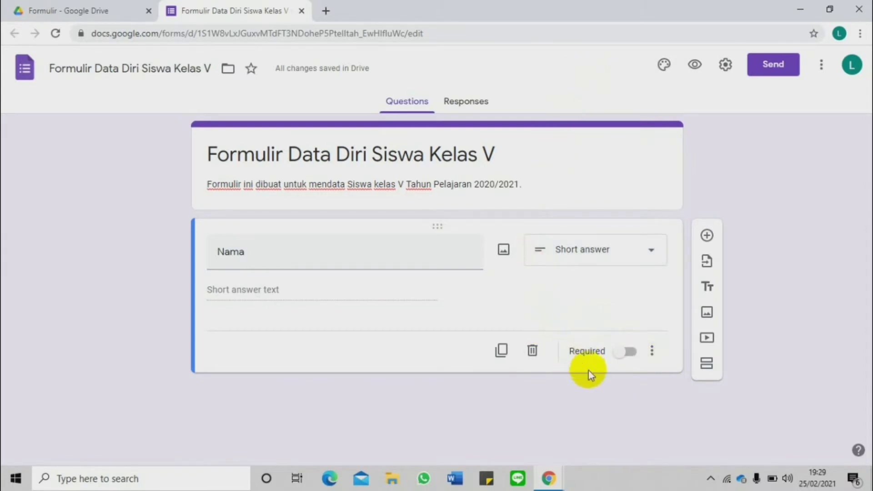
pyautogui.click(630, 354)
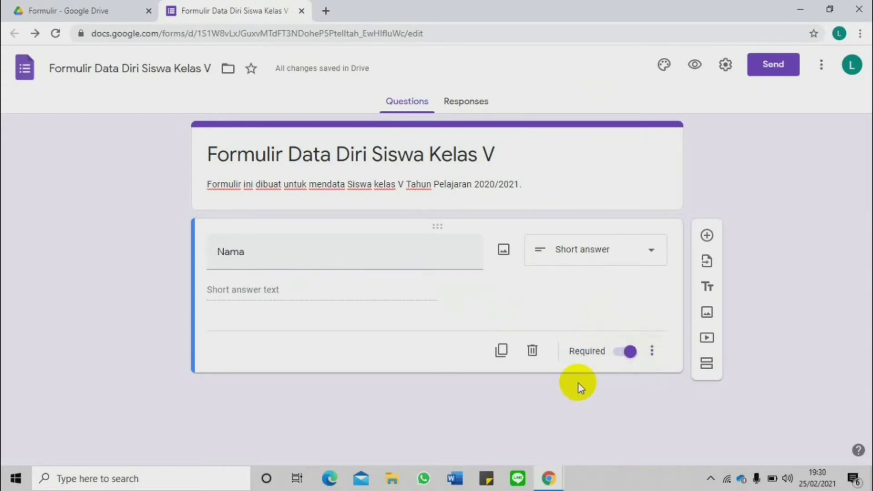
# Add the description "Isilah menggunakan huruf kapital" to the Nama question.
pyautogui.click(650, 357)
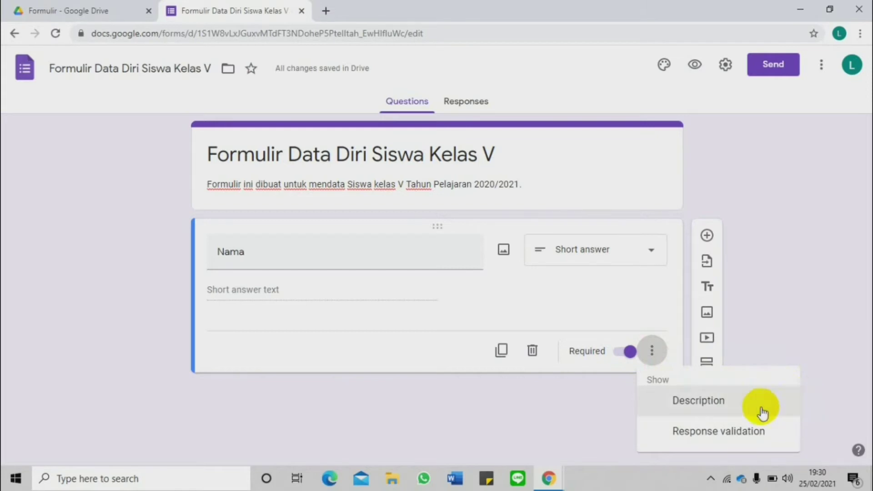
pyautogui.click(722, 406)
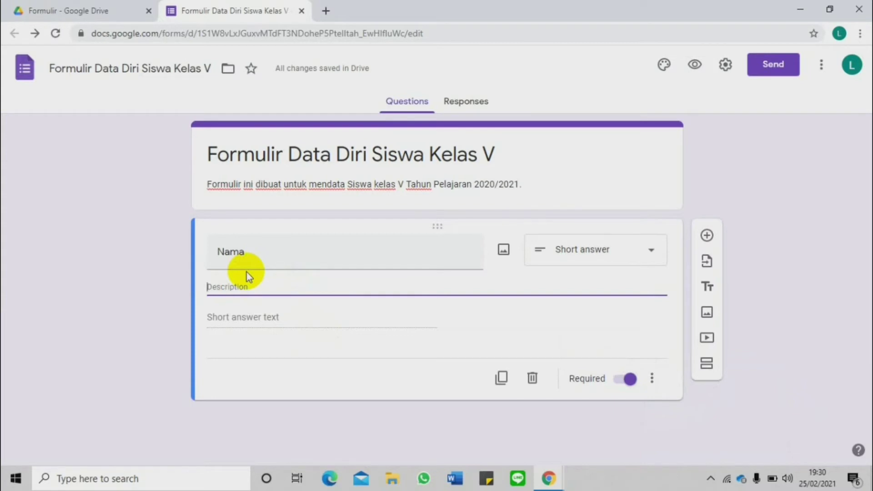
pyautogui.write('Isilah')
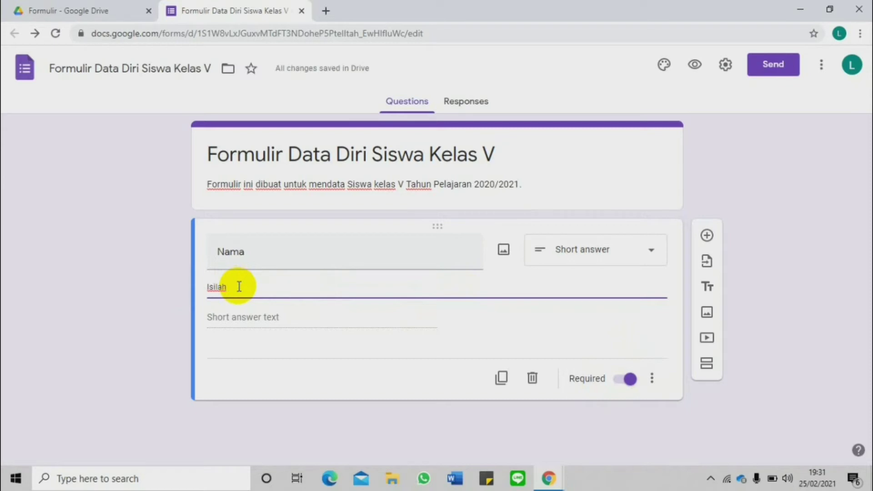
pyautogui.write(' menggunakan huruf')
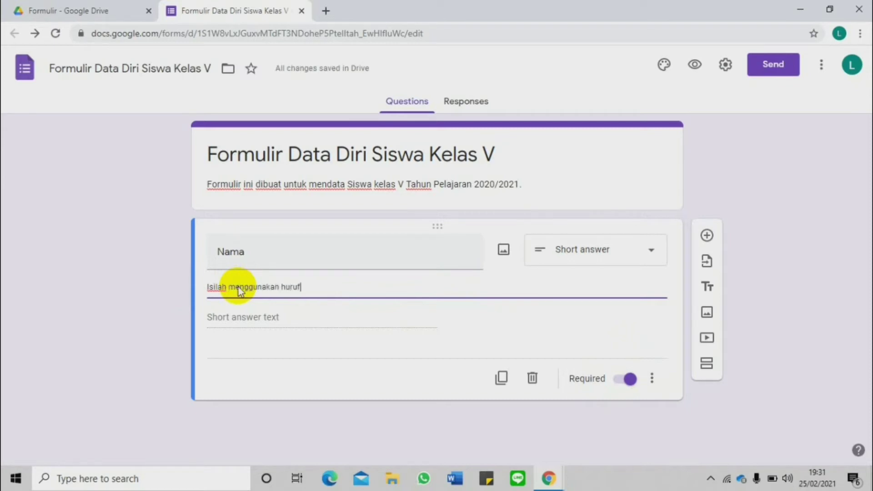
pyautogui.write(' kapital')
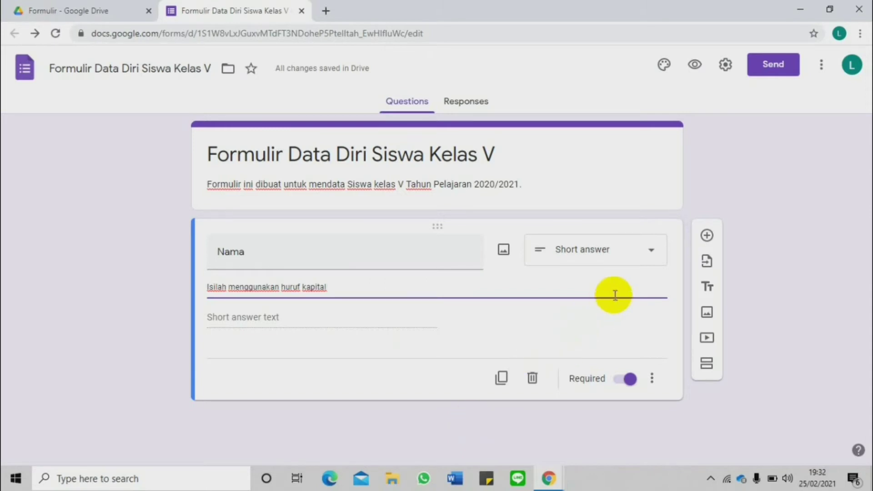
# Add a multiple choice question "Jenis Kelamin" below Nama with the options "Laki-laki" and "Perempuan".
pyautogui.click(708, 240)
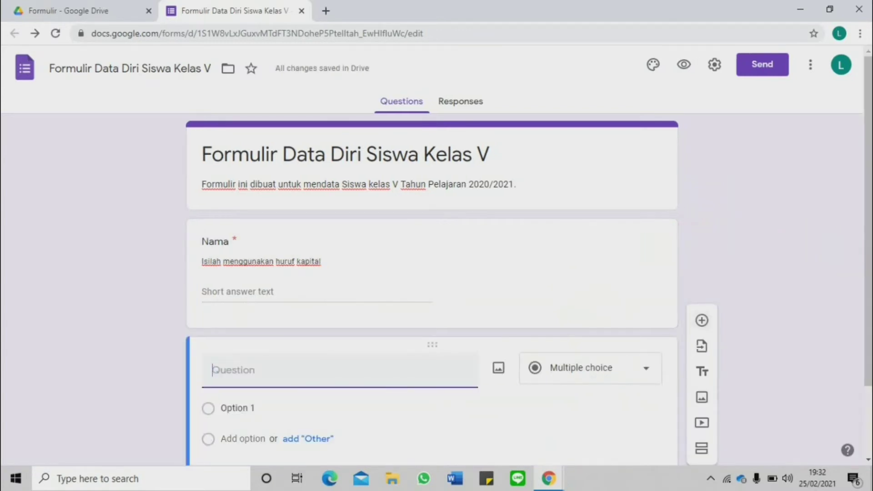
pyautogui.moveTo(868, 308); pyautogui.dragTo(869, 370)
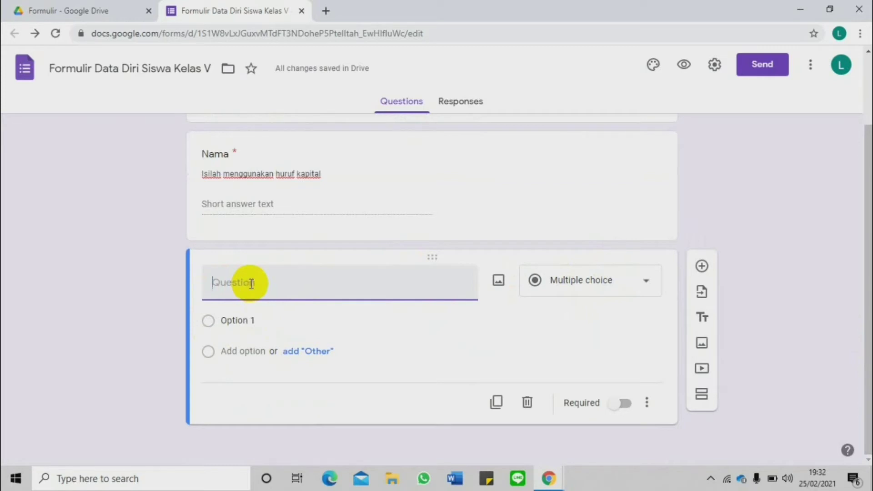
pyautogui.write('Jenis Kelamin')
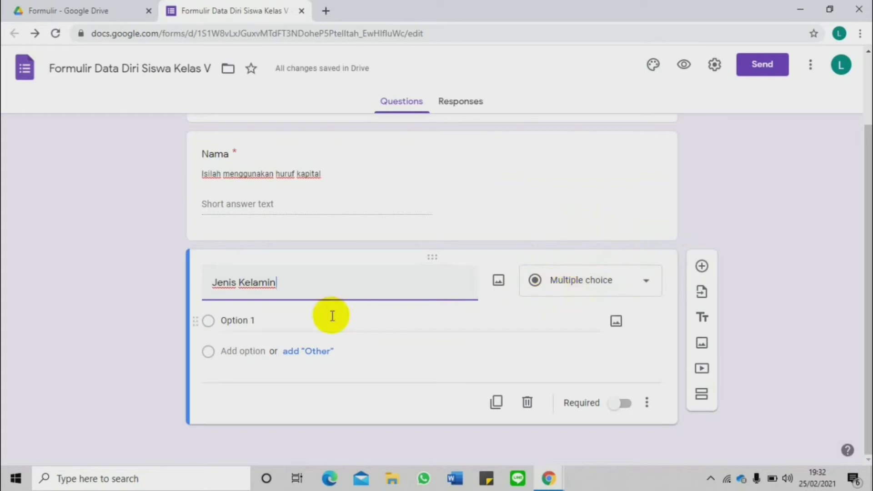
pyautogui.click(248, 318)
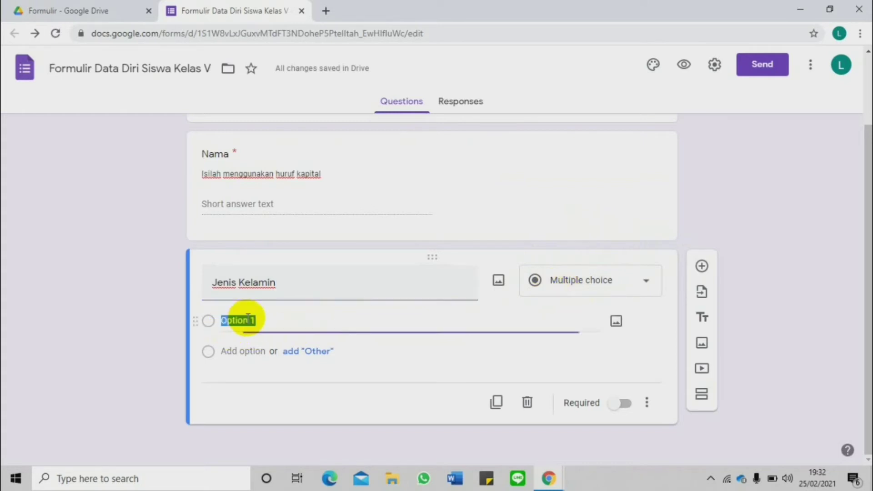
pyautogui.write('Laki-laki')
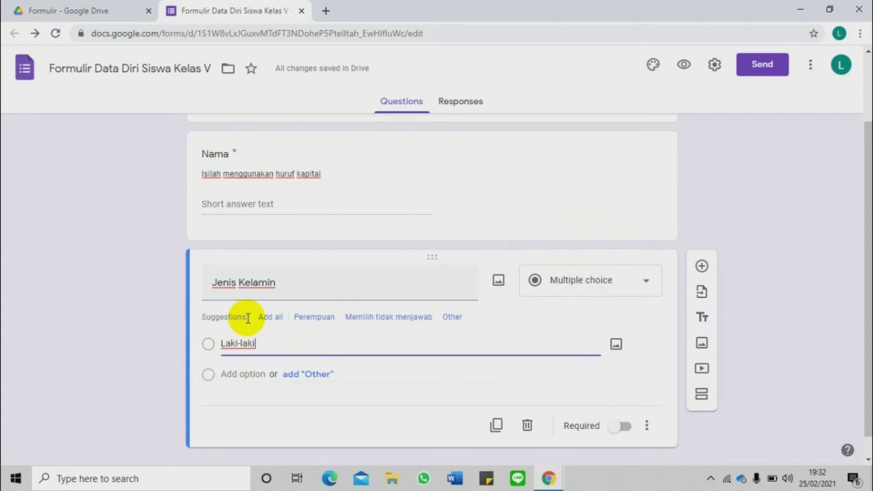
pyautogui.click(239, 373)
pyautogui.write('Perempuan')
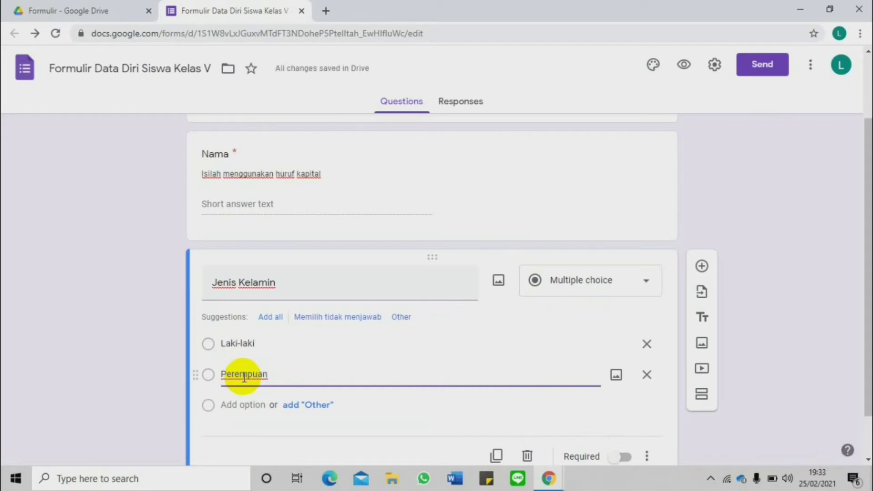
pyautogui.scroll(-1, 857, 288)
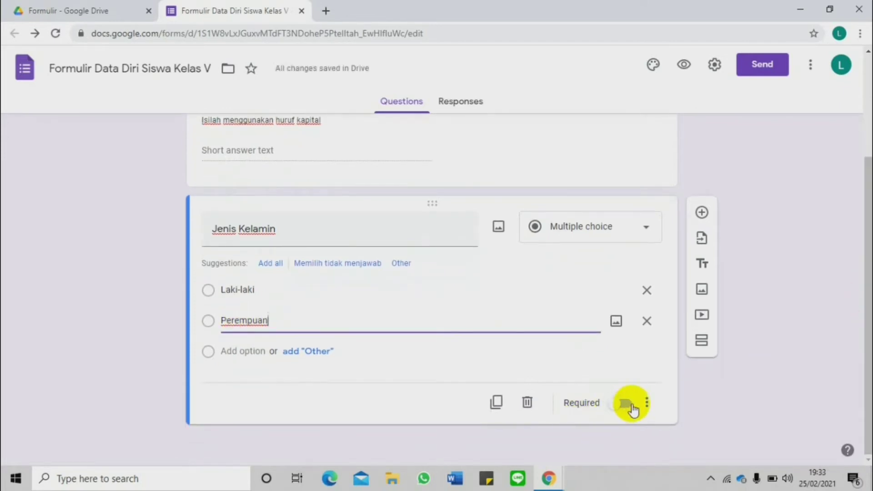
# Make the Jenis Kelamin question required and add a required short answer question "Tempat Lahir" below it.
pyautogui.click(622, 404)
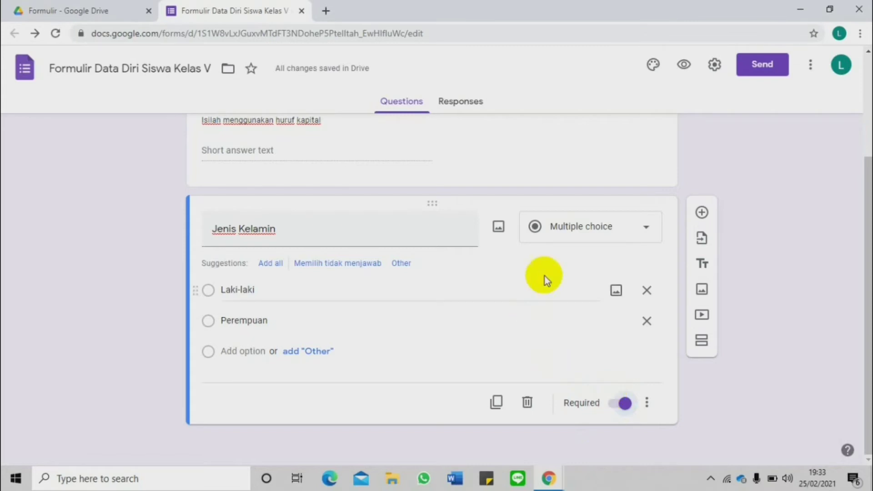
pyautogui.click(702, 212)
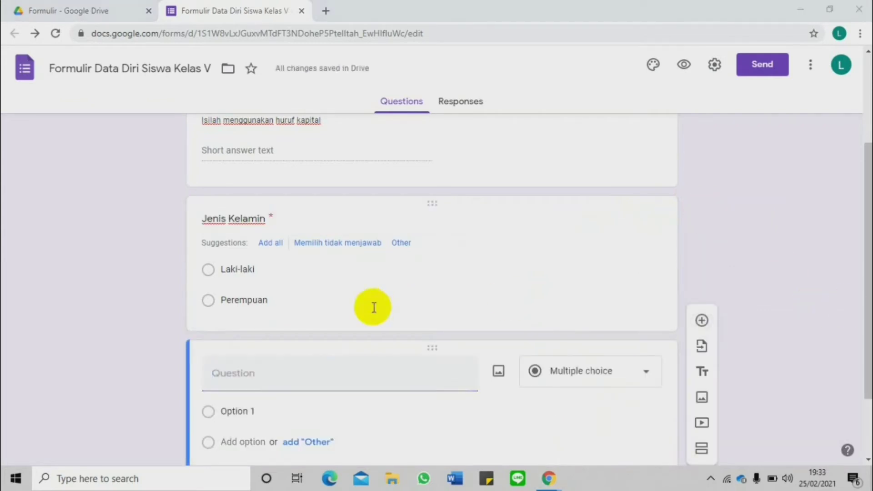
pyautogui.click(272, 373)
pyautogui.write('Tempat Lahir')
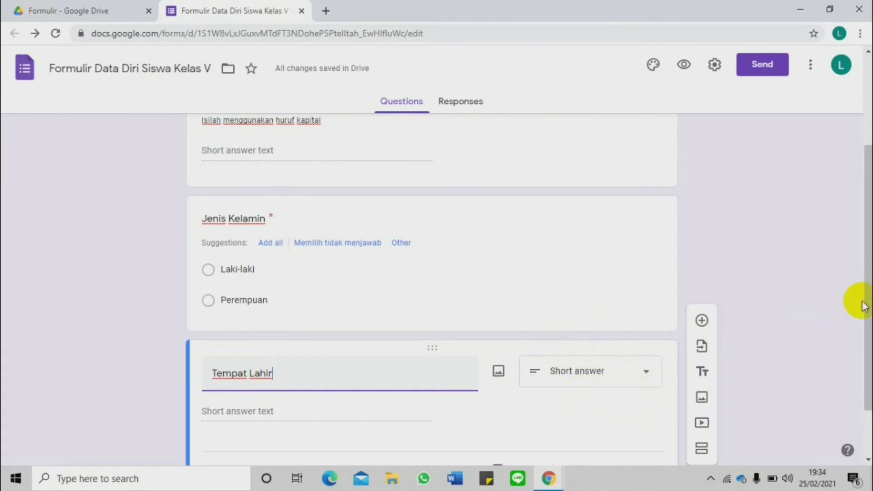
pyautogui.moveTo(866, 312); pyautogui.dragTo(867, 316)
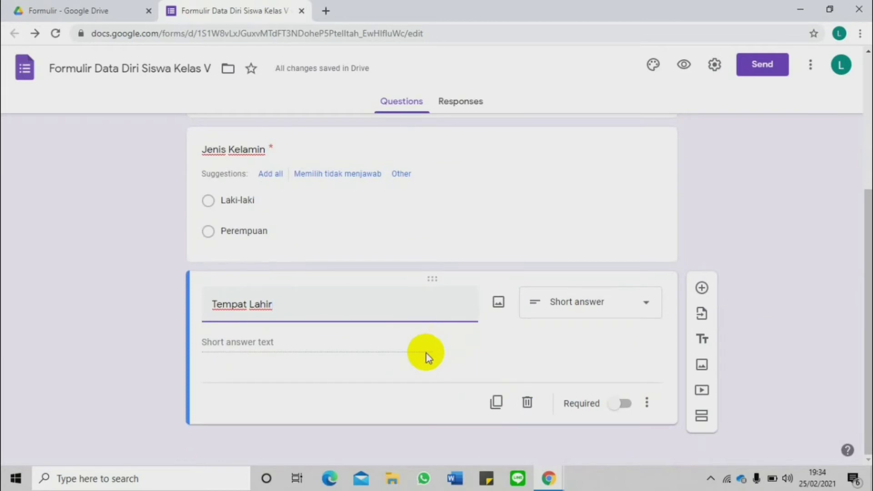
pyautogui.click(629, 406)
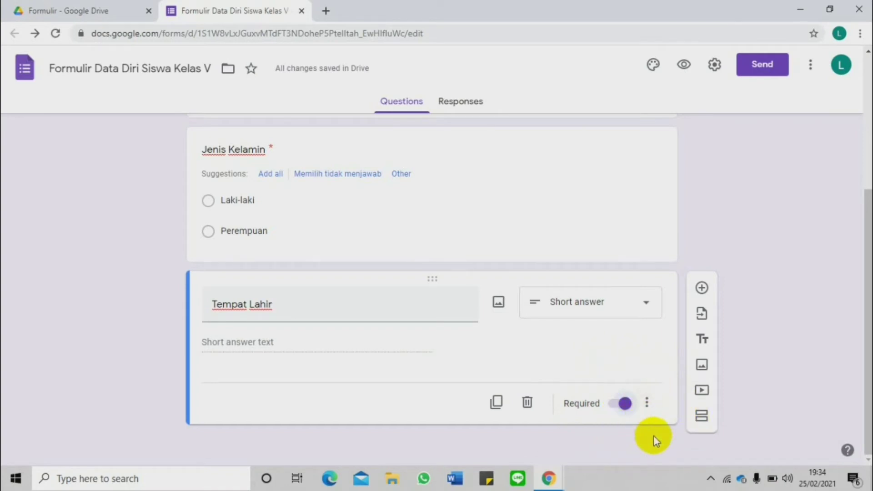
# Add a required question "Tanggal Lahir" of type Date below Tempat Lahir.
pyautogui.click(703, 288)
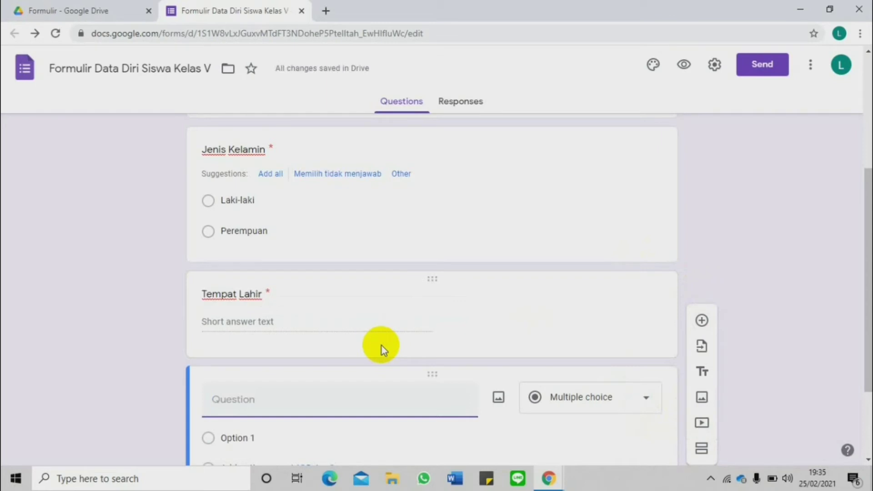
pyautogui.write('Tanggal la')
pyautogui.press('BackSpace')
pyautogui.press('BackSpace')
pyautogui.write('L')
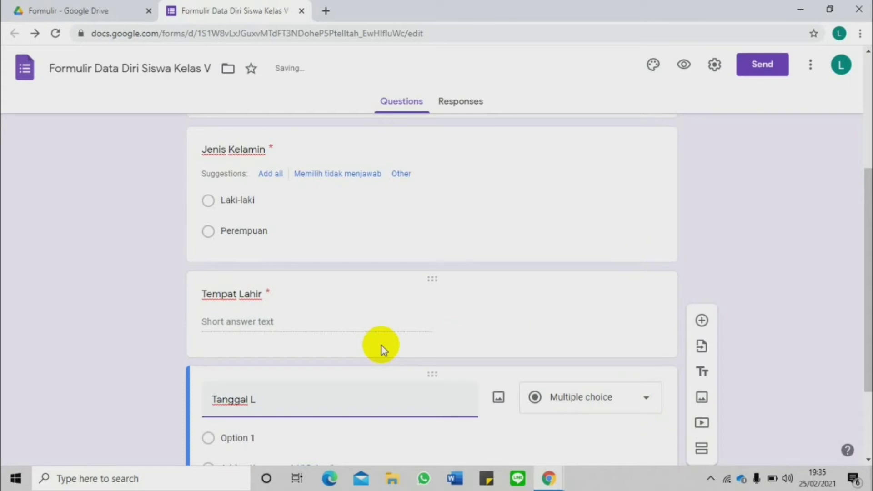
pyautogui.write('ahir')
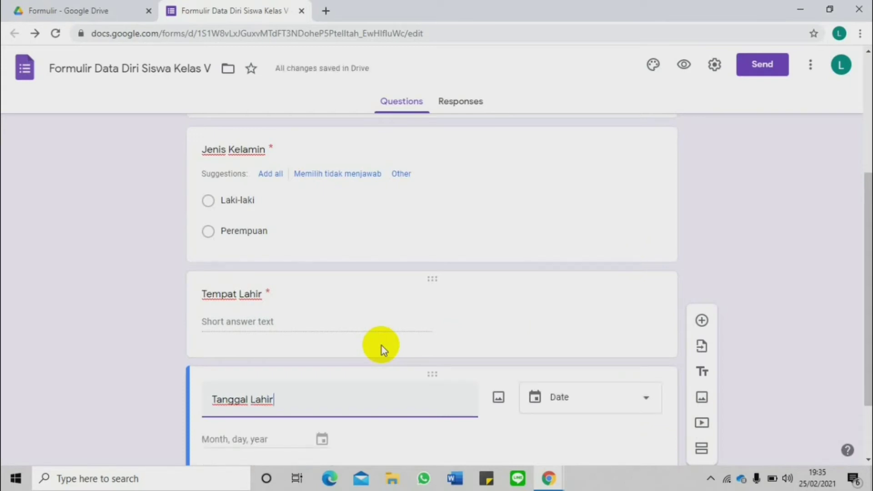
pyautogui.click(597, 398)
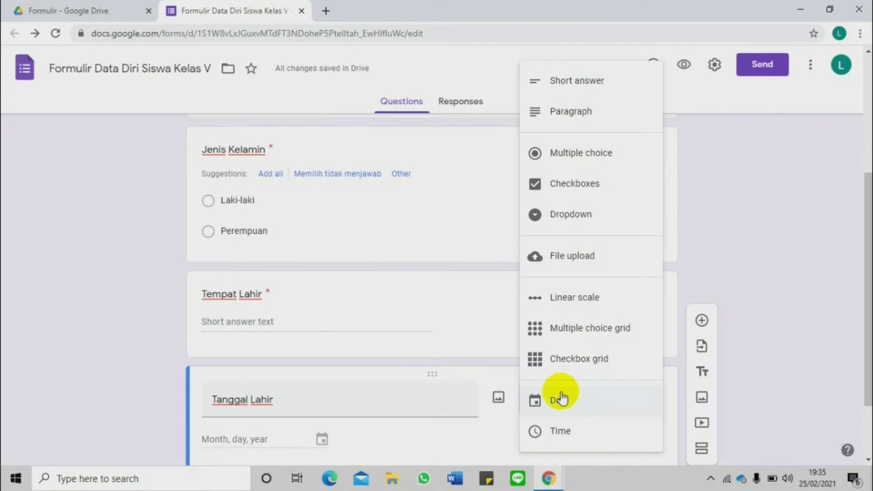
pyautogui.click(596, 403)
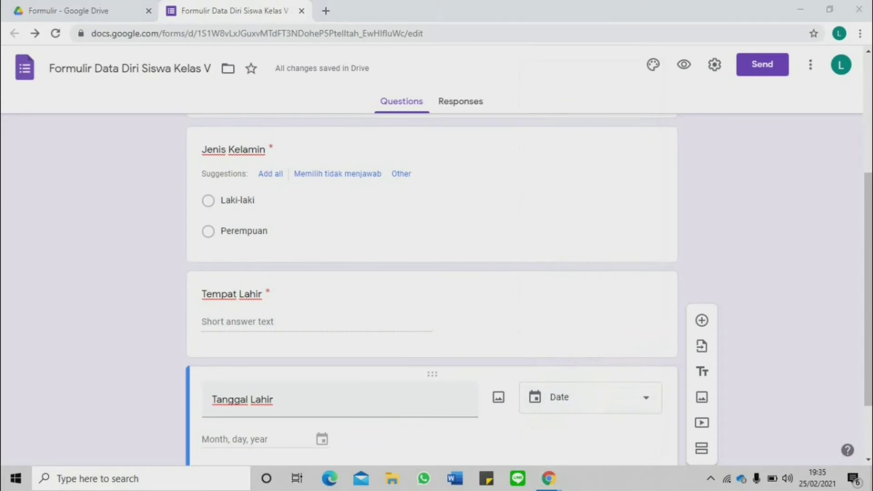
pyautogui.moveTo(867, 283); pyautogui.dragTo(866, 332)
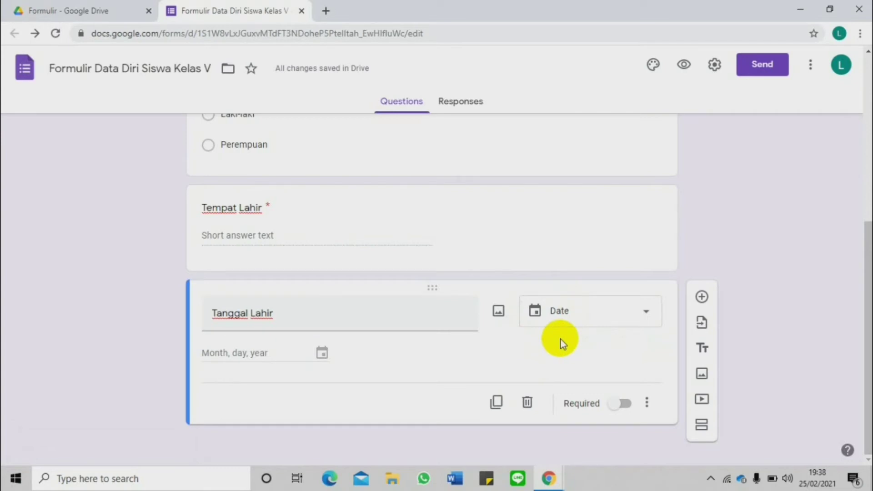
pyautogui.click(624, 404)
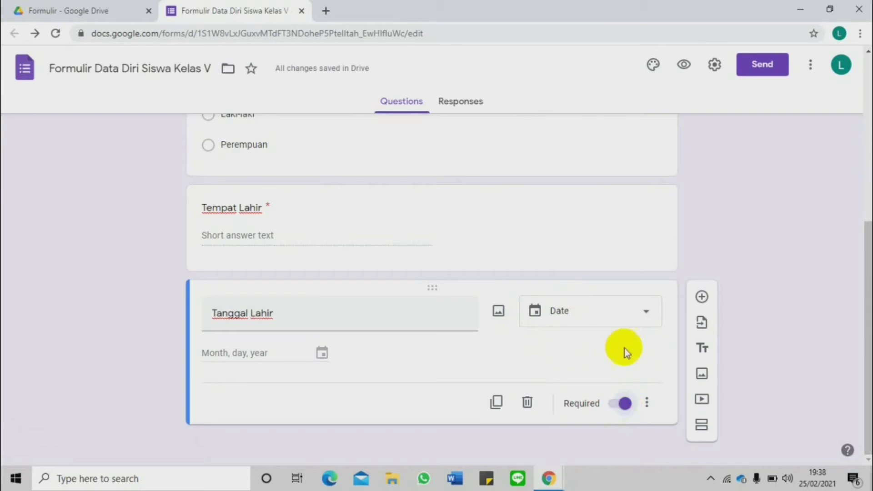
pyautogui.click(615, 306)
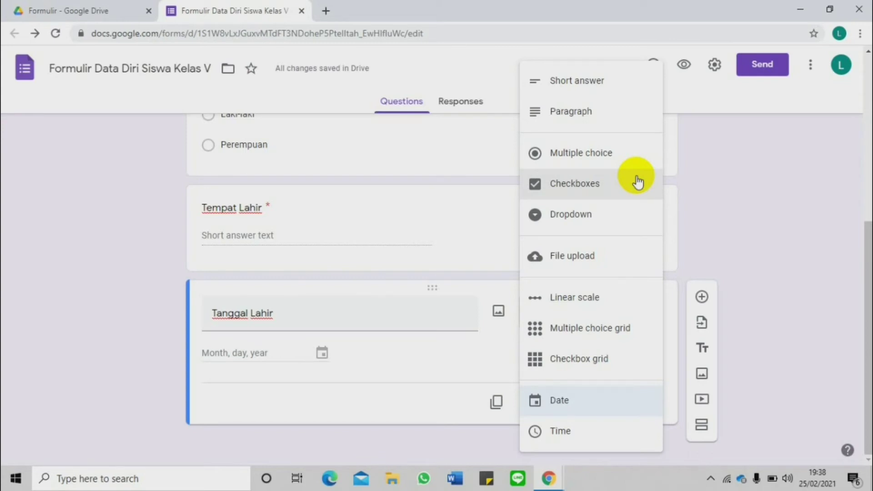
pyautogui.click(711, 205)
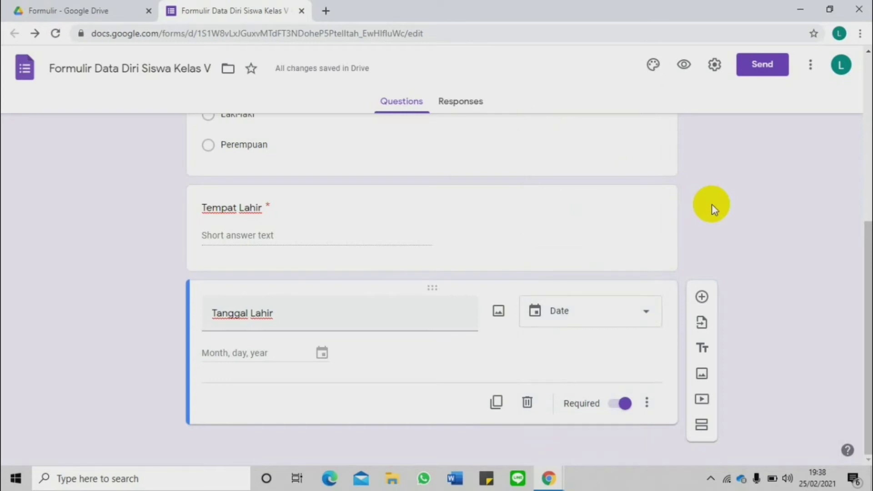
# Add a question "Pelajaran Favorit" below Tanggal Lahir and set its type to Checkboxes.
pyautogui.click(701, 297)
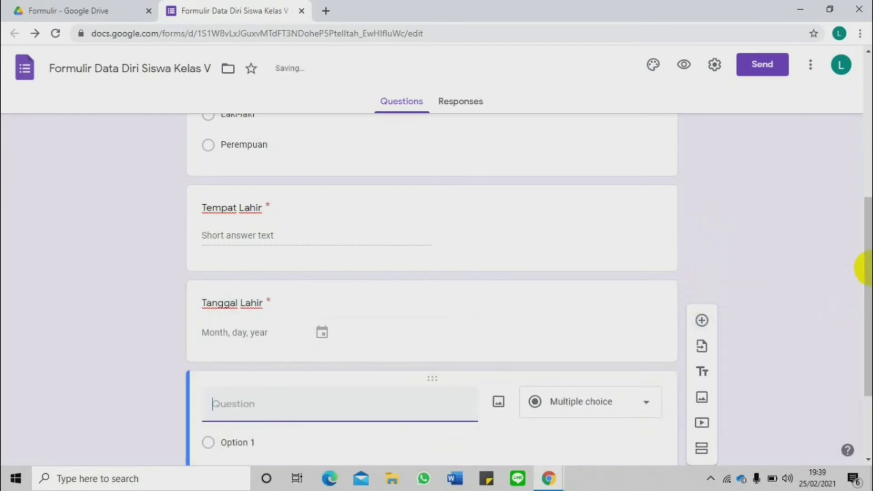
pyautogui.click(275, 414)
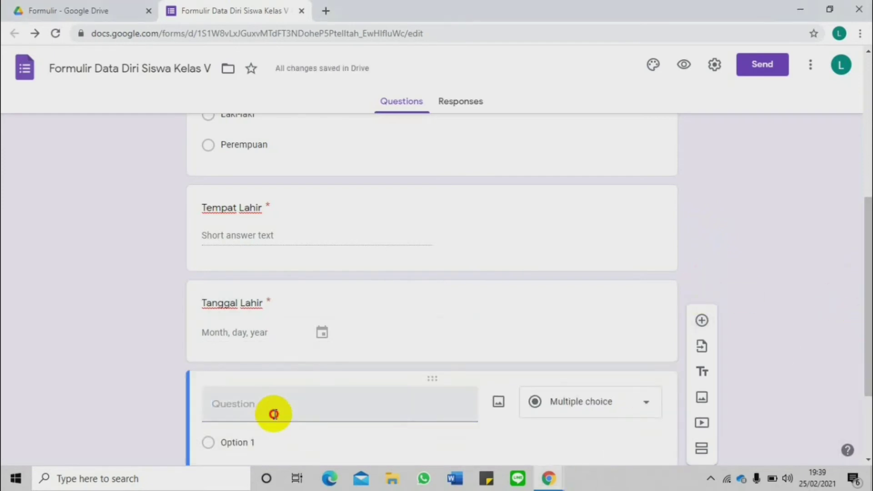
pyautogui.write('Pela')
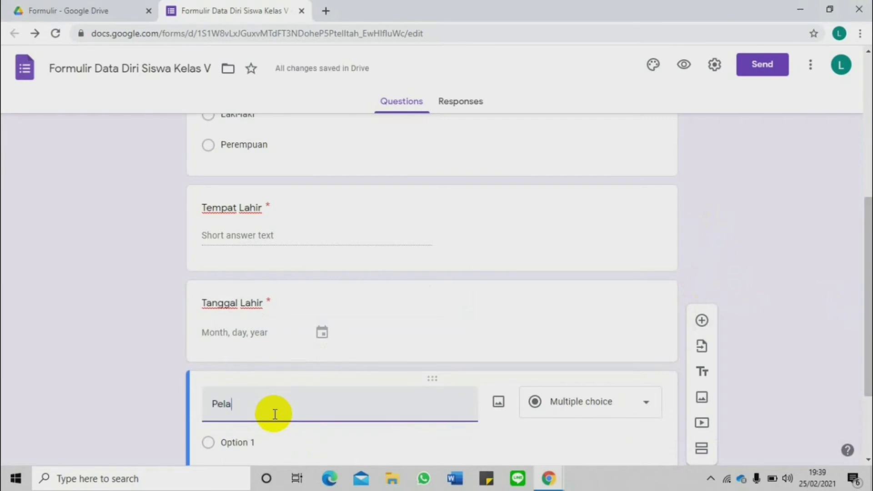
pyautogui.write('jaran F')
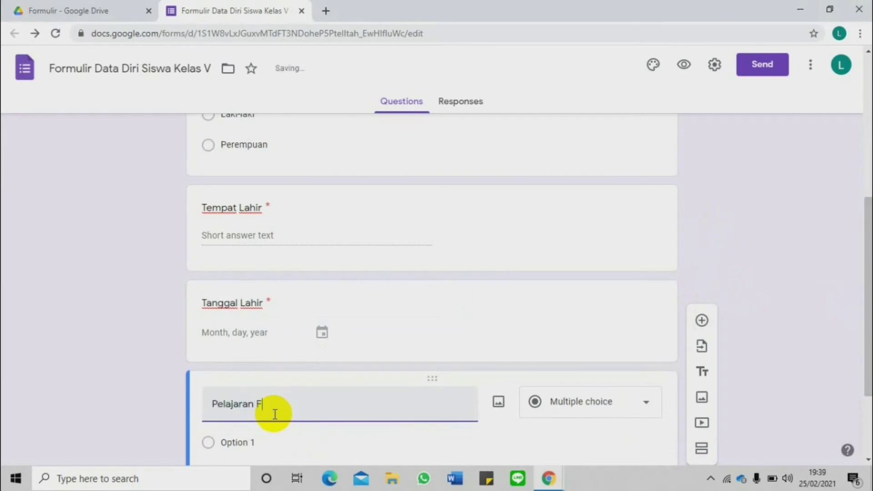
pyautogui.write('avorit')
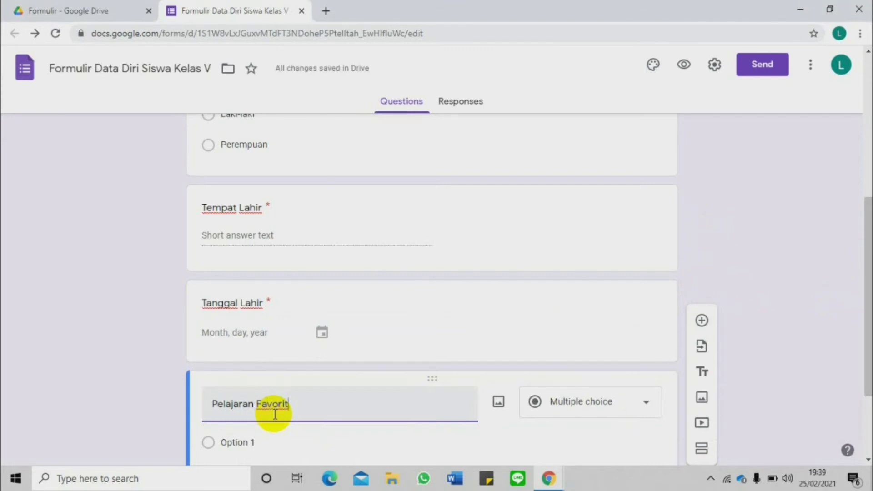
pyautogui.click(590, 412)
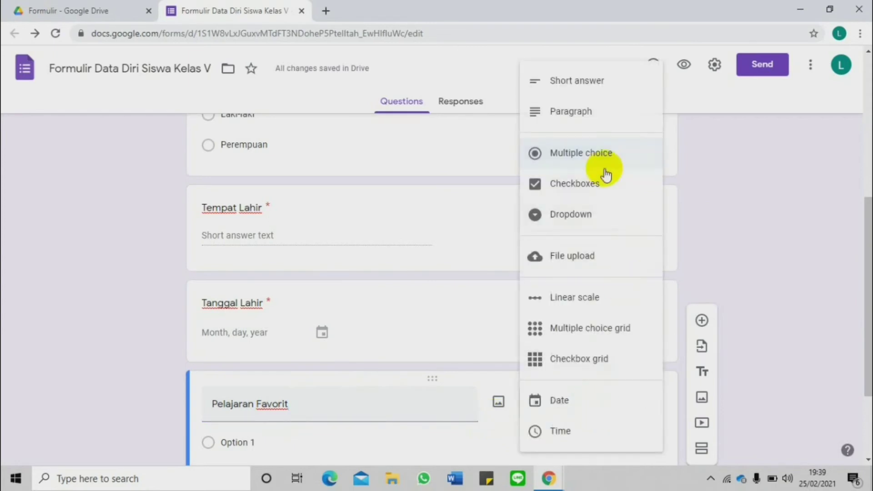
pyautogui.click(609, 184)
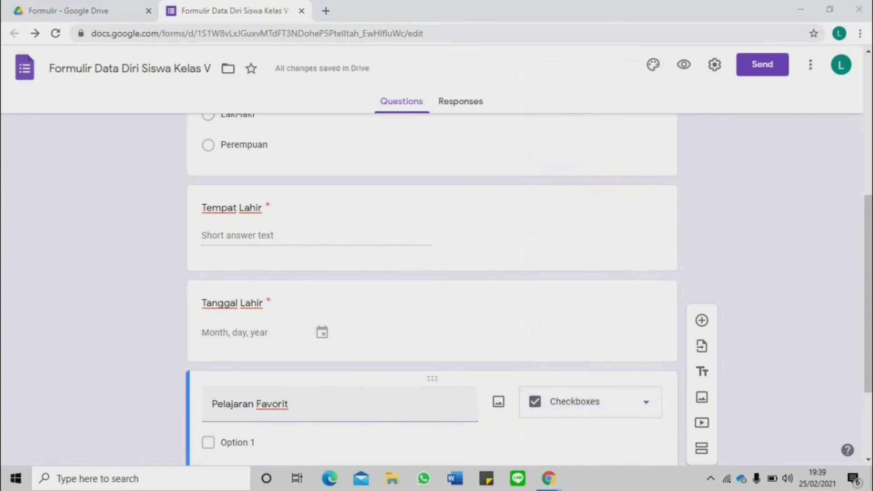
# Enter the Pelajaran Favorit options "Tematik", "Mathematics", "Natural Science", "English" and "PE".
pyautogui.moveTo(859, 232); pyautogui.dragTo(859, 308)
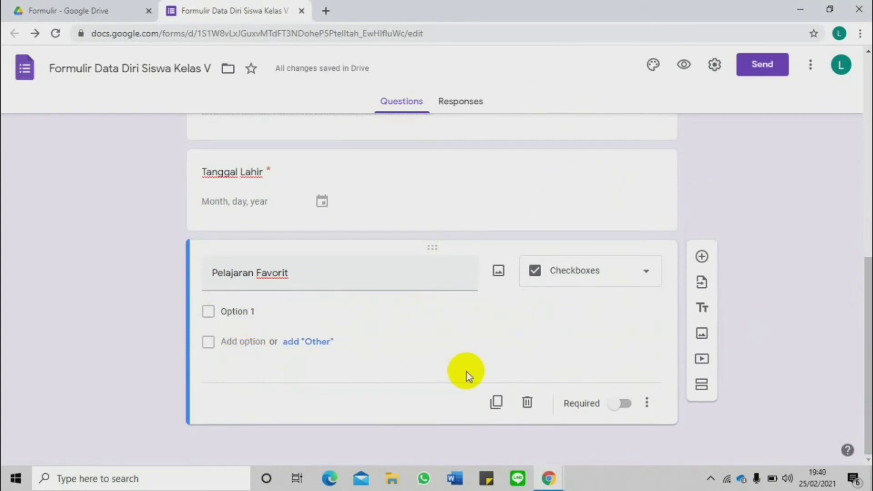
pyautogui.click(248, 316)
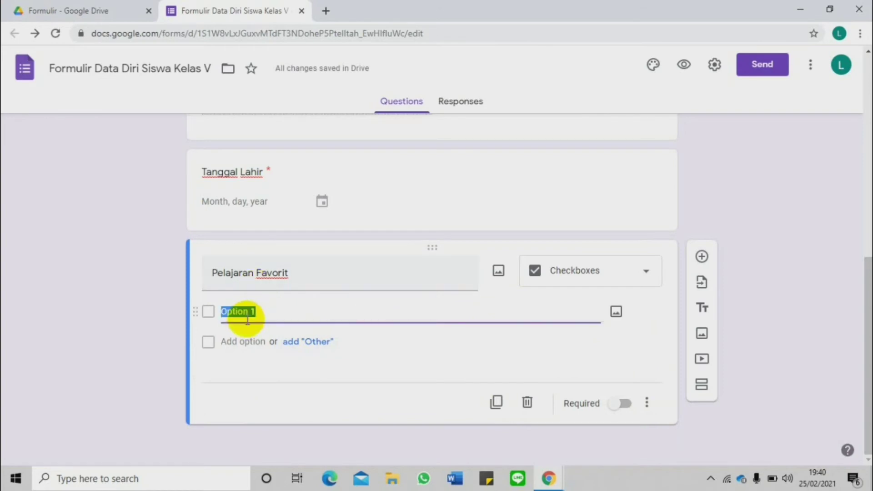
pyautogui.write('Tematik')
pyautogui.click(244, 341)
pyautogui.write('Mathematics')
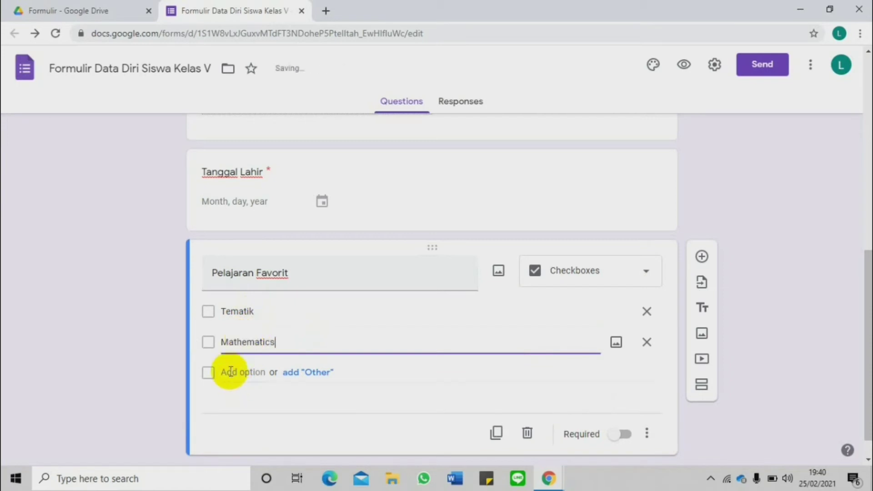
pyautogui.click(232, 380)
pyautogui.write('Natural Science')
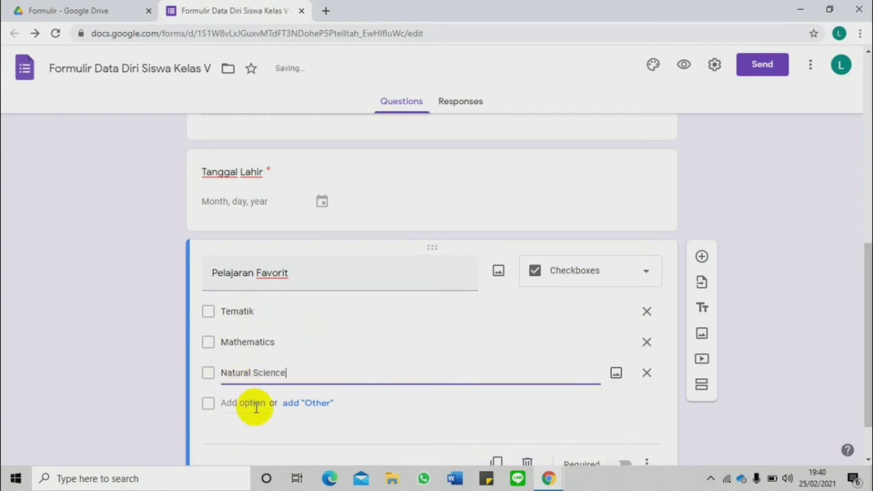
pyautogui.click(253, 404)
pyautogui.write('English')
pyautogui.click(245, 435)
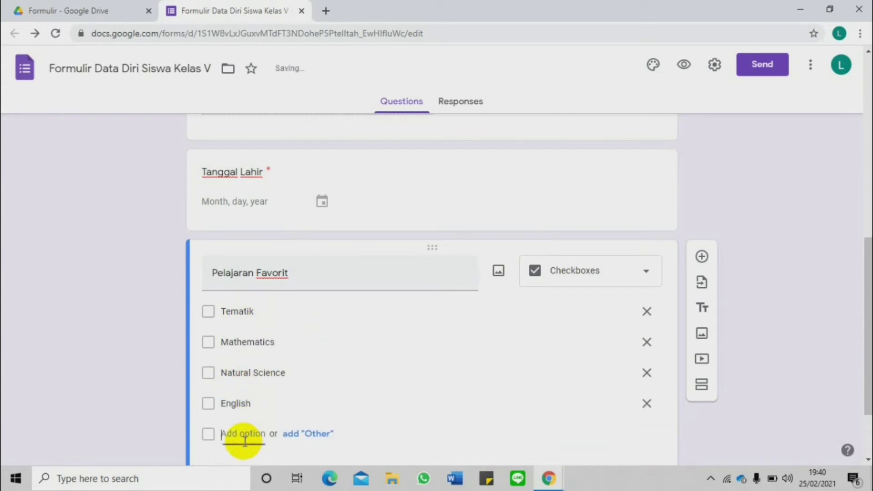
pyautogui.write('PE')
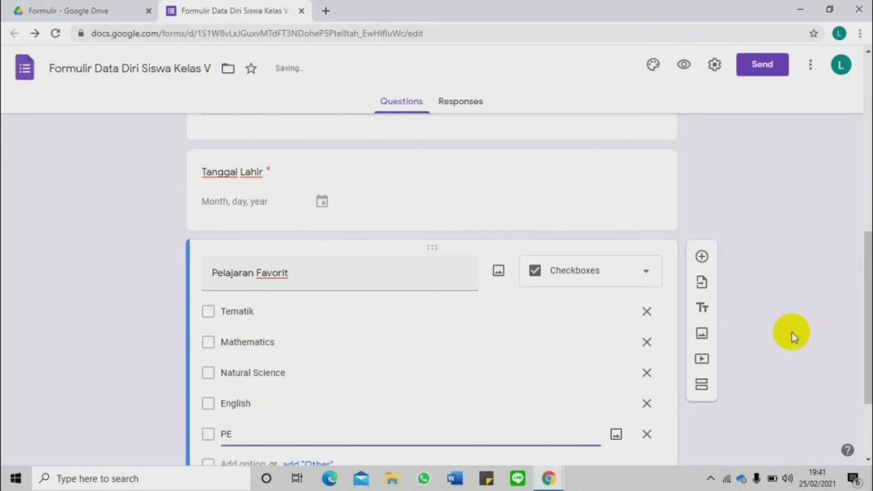
# Add the option "Religion" and an "Other" option to the Pelajaran Favorit question.
pyautogui.click(860, 278)
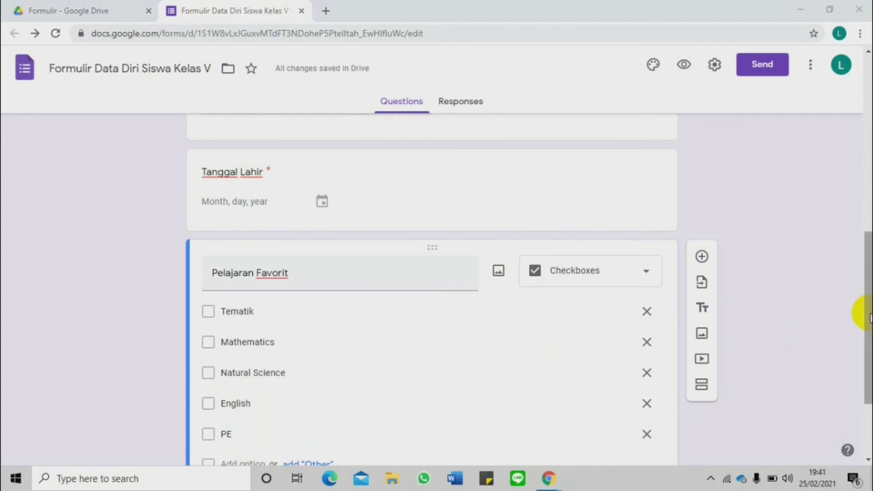
pyautogui.moveTo(866, 318); pyautogui.dragTo(861, 372)
pyautogui.click(244, 341)
pyautogui.write('Religi')
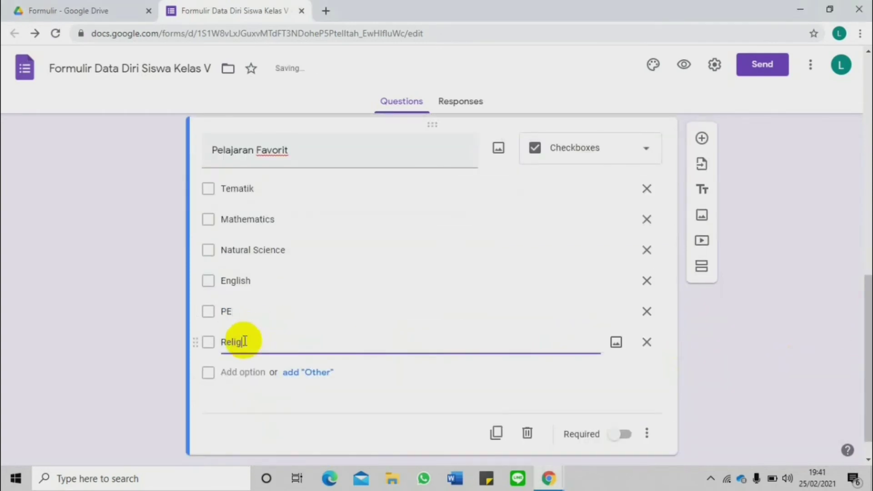
pyautogui.write('on')
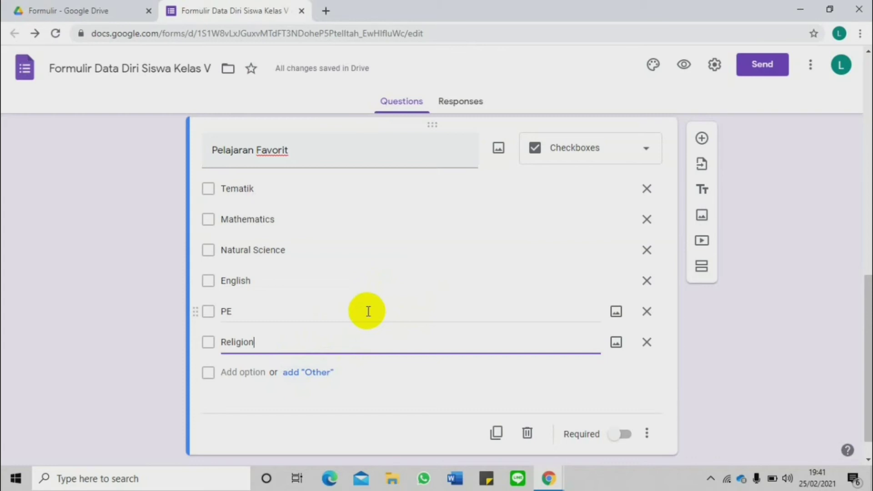
pyautogui.click(307, 373)
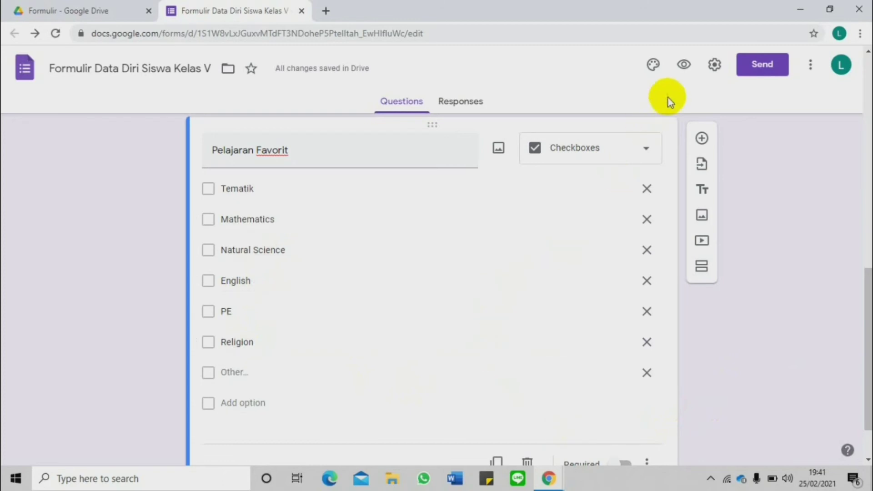
# Preview the form and try both Jenis Kelamin answers, finishing with Laki-laki selected.
pyautogui.click(684, 66)
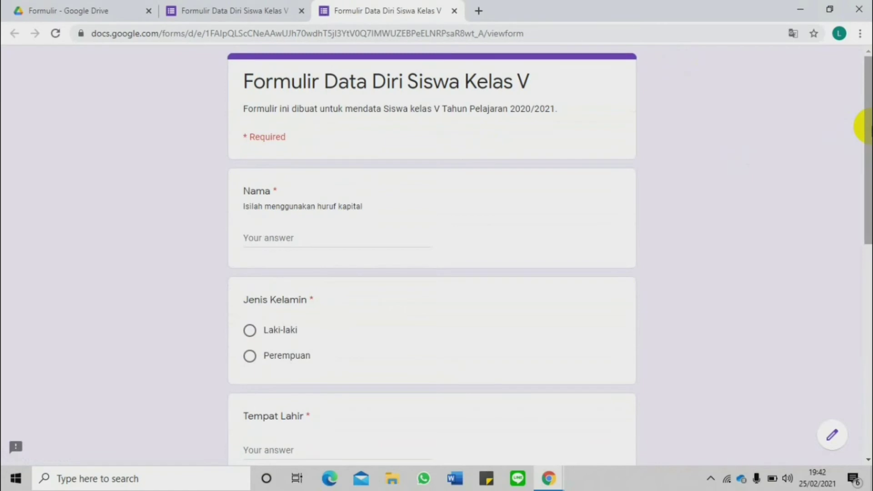
pyautogui.moveTo(867, 127)
pyautogui.mouseDown()
pyautogui.moveTo(868, 279)
pyautogui.moveTo(864, 121)
pyautogui.mouseUp()
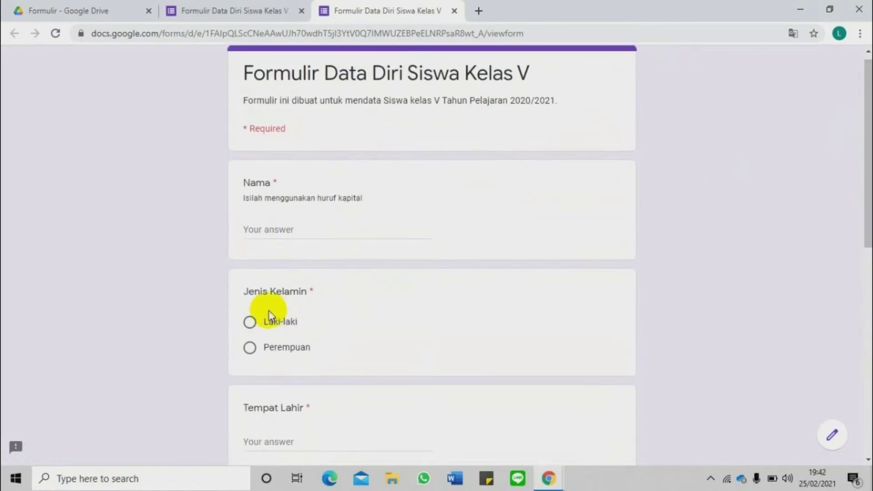
pyautogui.click(251, 323)
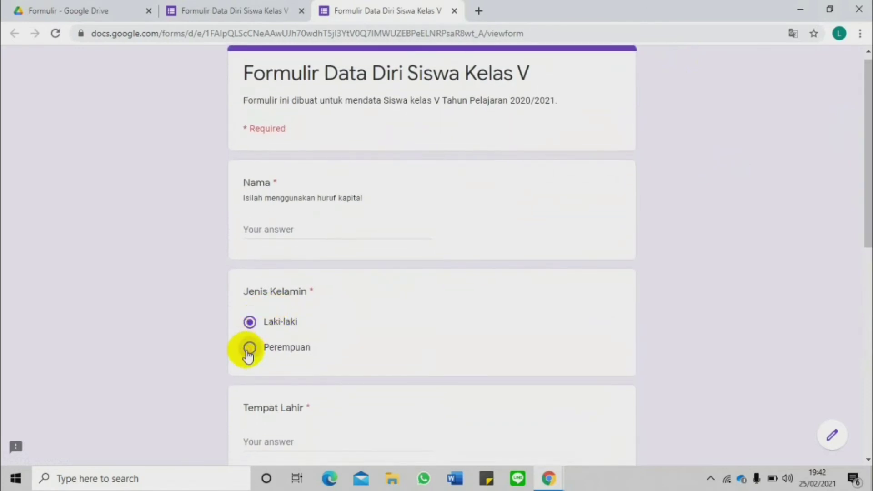
pyautogui.click(249, 323)
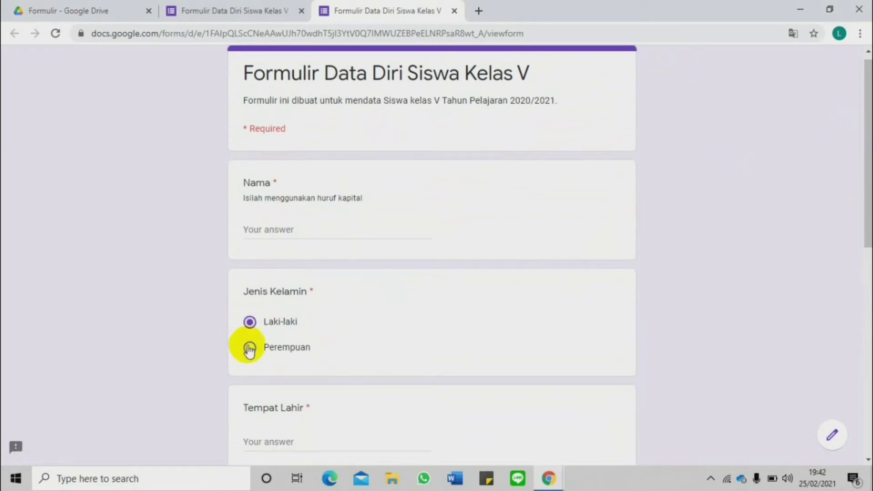
pyautogui.click(250, 347)
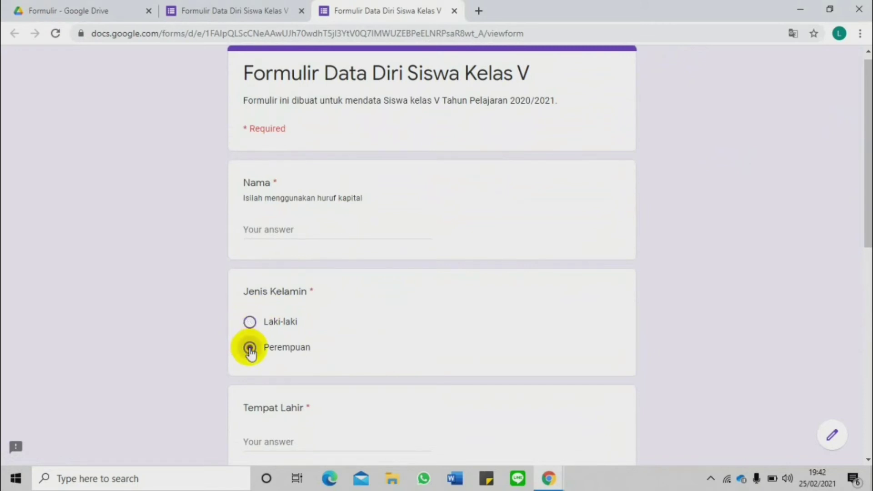
pyautogui.click(251, 325)
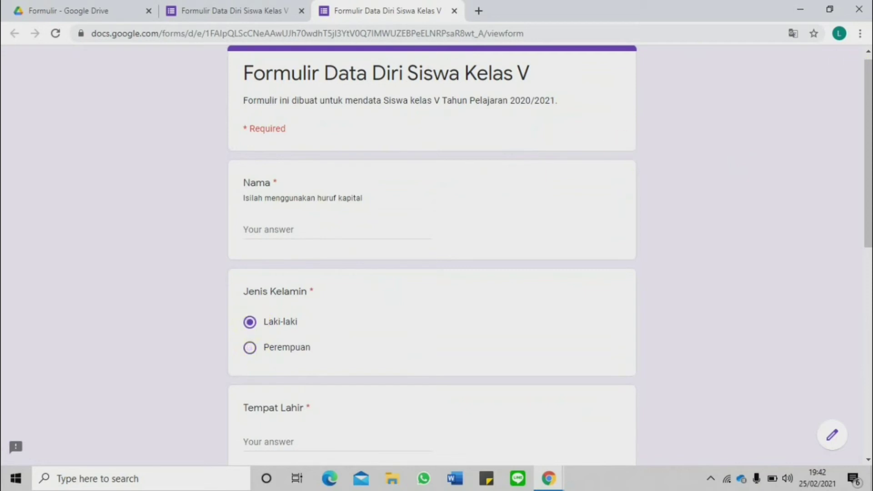
# Open the Tanggal Lahir date picker in the preview and dismiss it without choosing a date.
pyautogui.moveTo(857, 98); pyautogui.dragTo(860, 250)
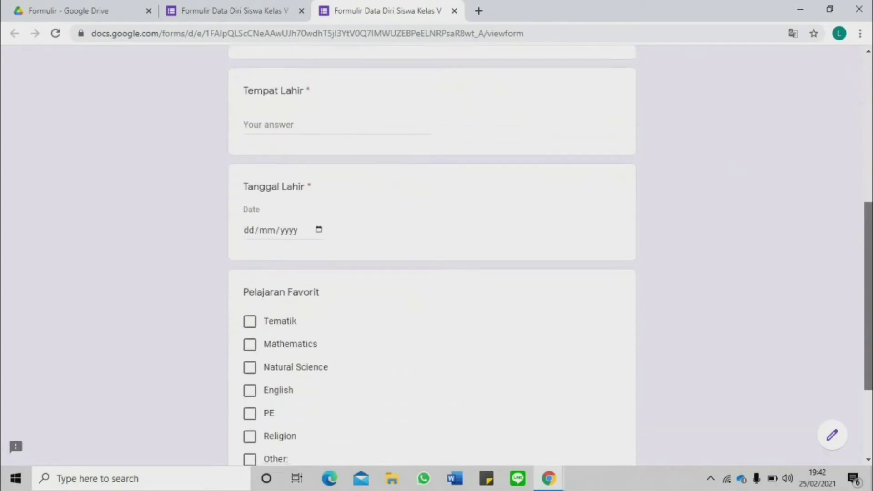
pyautogui.click(300, 231)
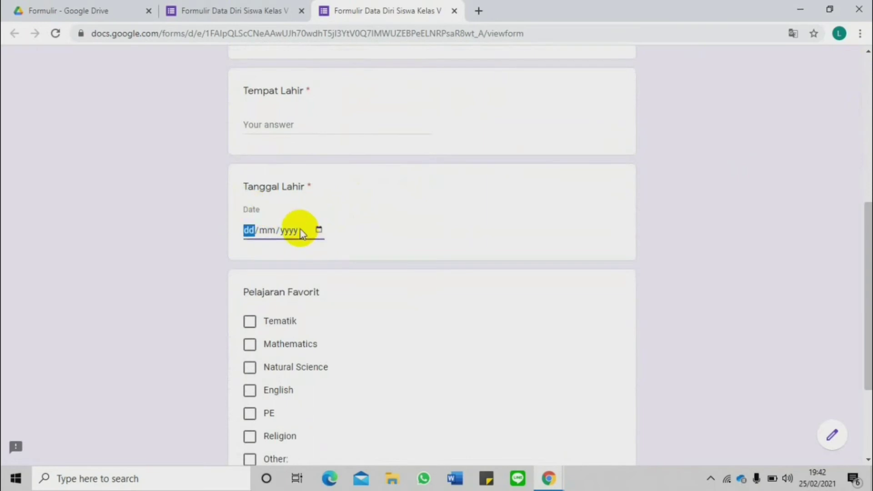
pyautogui.click(318, 230)
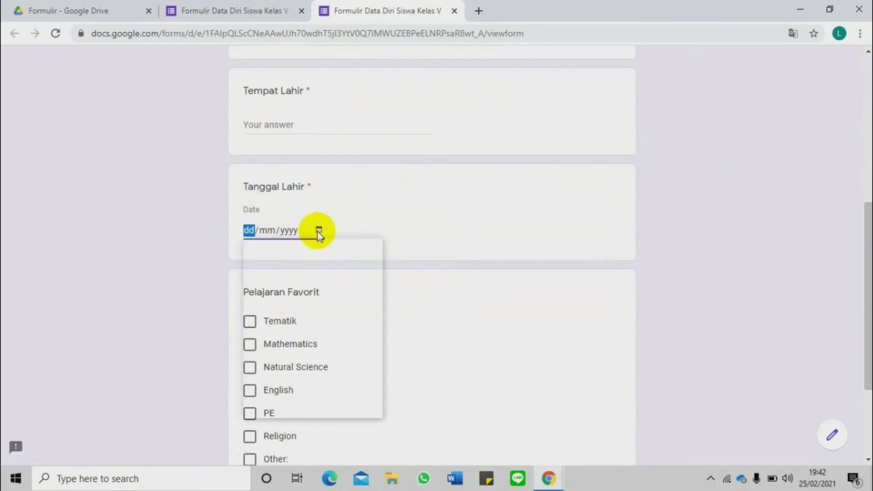
pyautogui.click(438, 302)
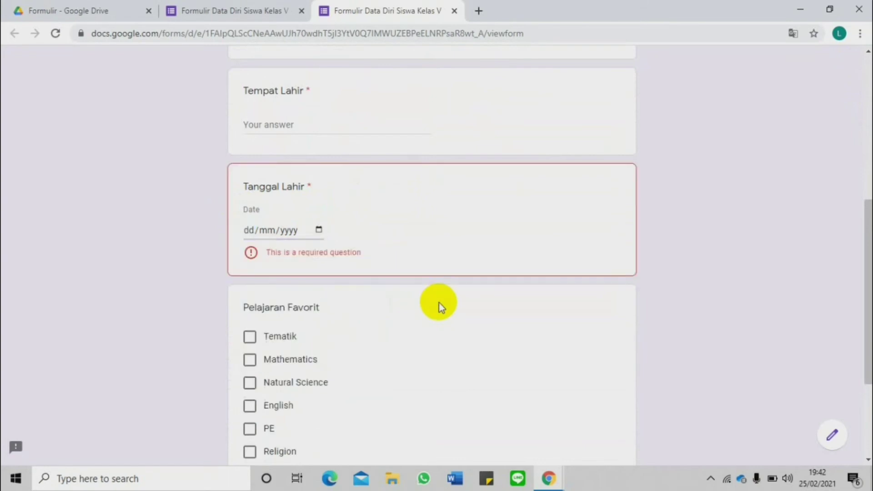
# Select Tematik, Mathematics, Natural Science and Other under Pelajaran Favorit, entering "Bahasa Jepang" as the Other answer.
pyautogui.scroll(-3, 711, 338)
pyautogui.moveTo(857, 327); pyautogui.dragTo(860, 269)
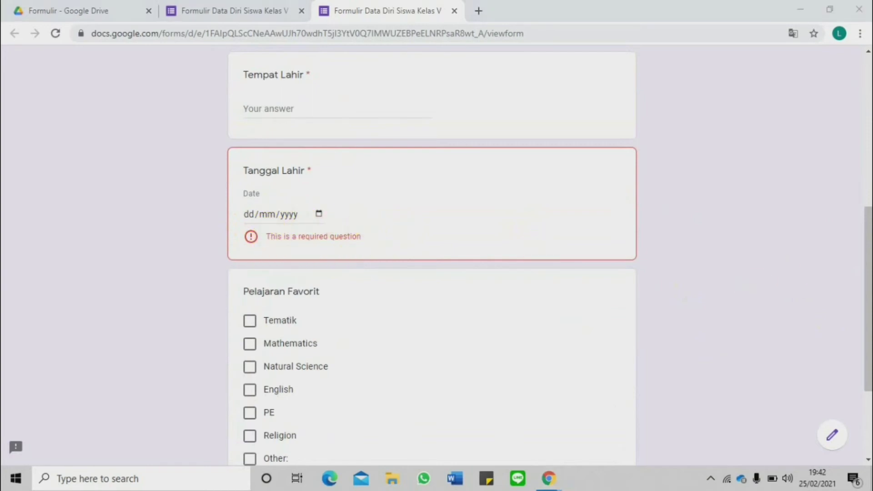
pyautogui.moveTo(857, 322); pyautogui.dragTo(857, 380)
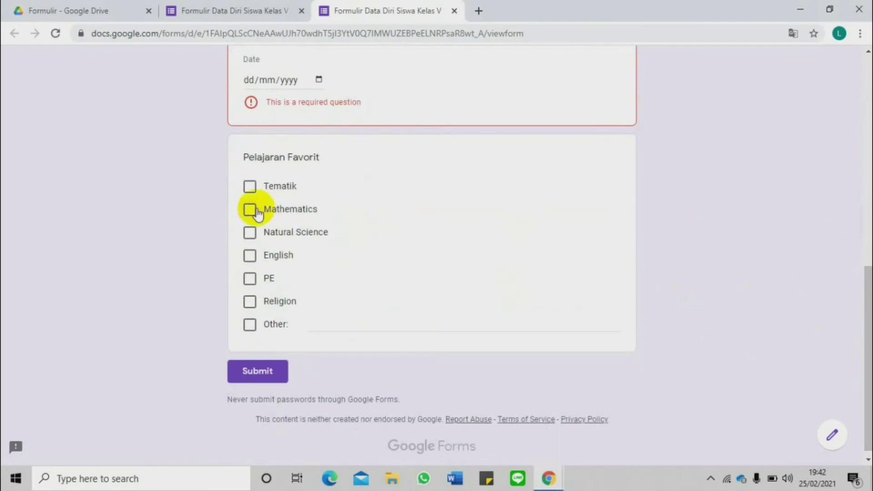
pyautogui.click(249, 183)
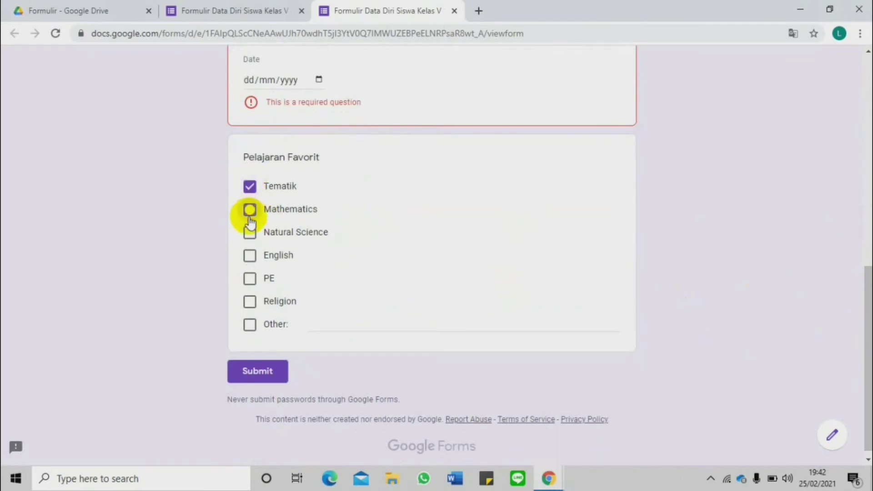
pyautogui.click(250, 210)
pyautogui.click(249, 233)
pyautogui.click(250, 325)
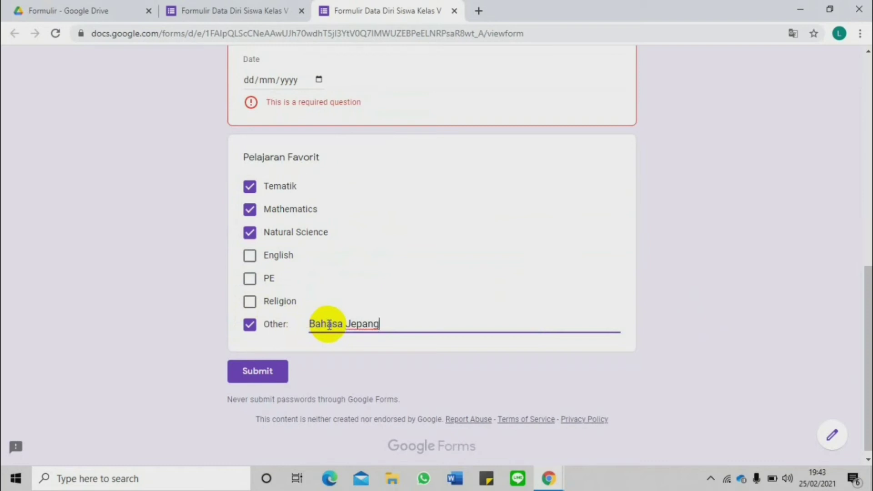
# Delete the Other answer text and deselect Tematik, Mathematics, Natural Science and Other under Pelajaran Favorit.
pyautogui.click(402, 330)
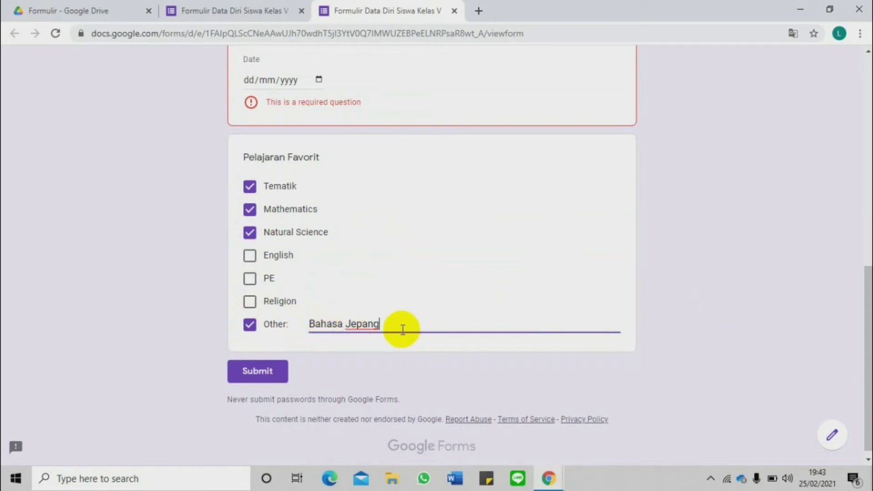
pyautogui.moveTo(401, 331); pyautogui.dragTo(294, 324)
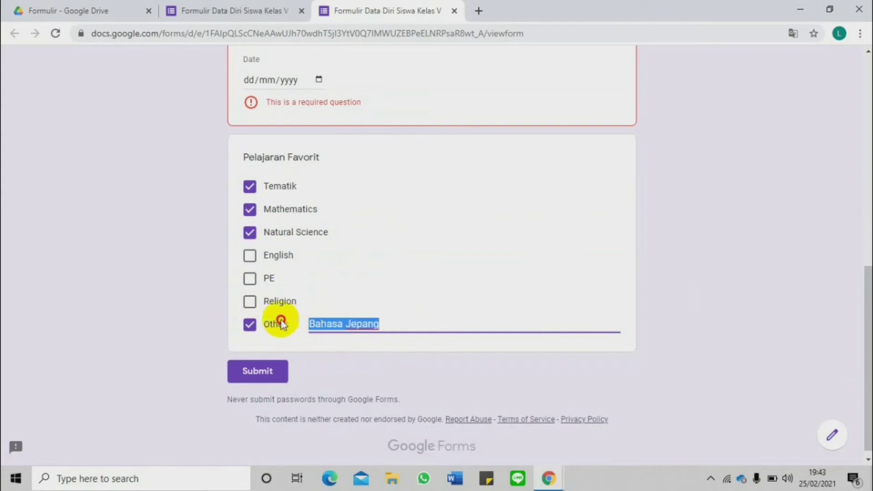
pyautogui.press('BackSpace')
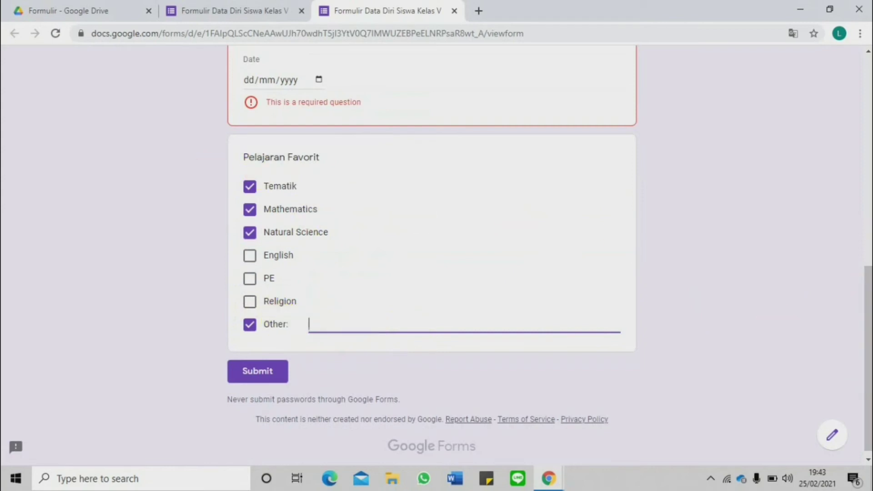
pyautogui.moveTo(867, 317); pyautogui.dragTo(865, 289)
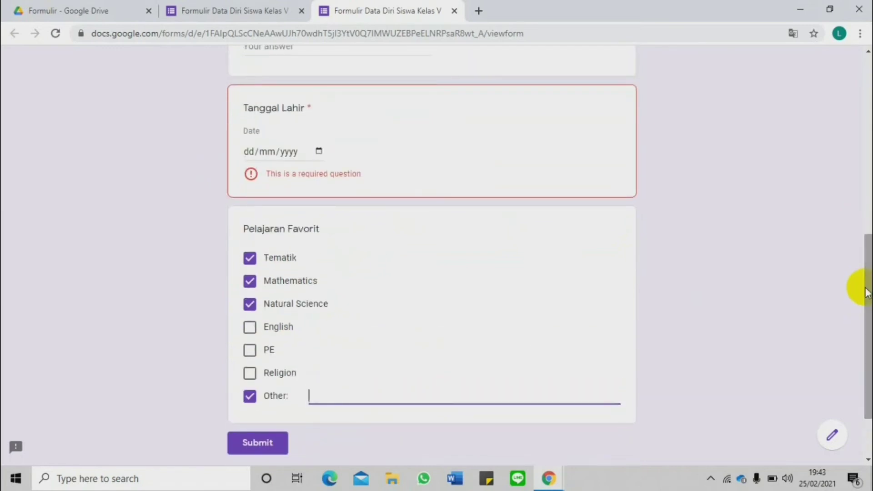
pyautogui.click(250, 258)
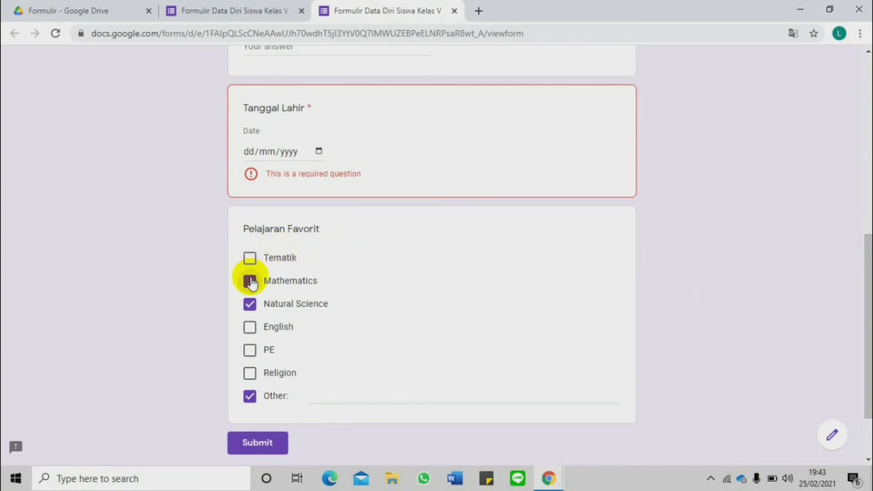
pyautogui.click(251, 282)
pyautogui.click(250, 304)
pyautogui.click(251, 396)
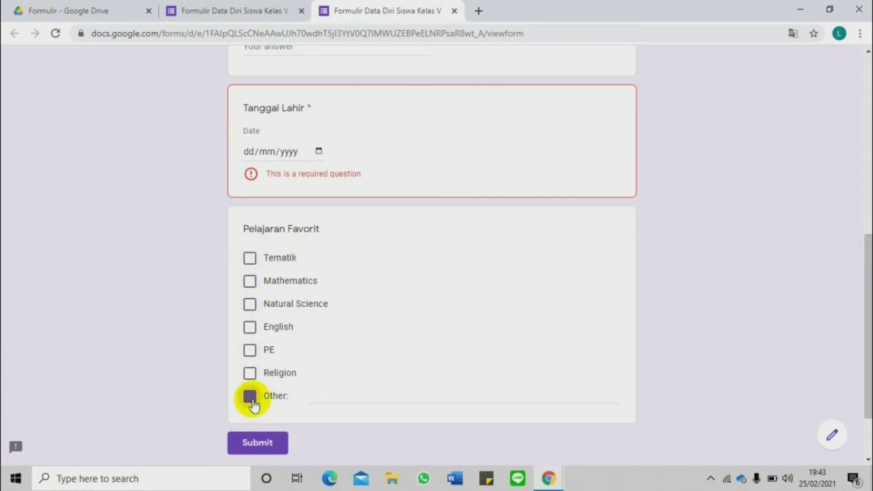
pyautogui.moveTo(866, 354); pyautogui.dragTo(866, 335)
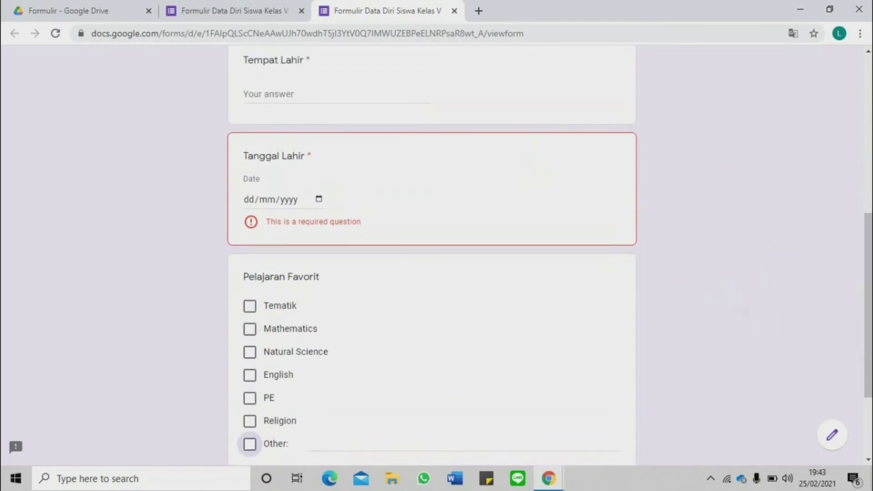
pyautogui.click(866, 246)
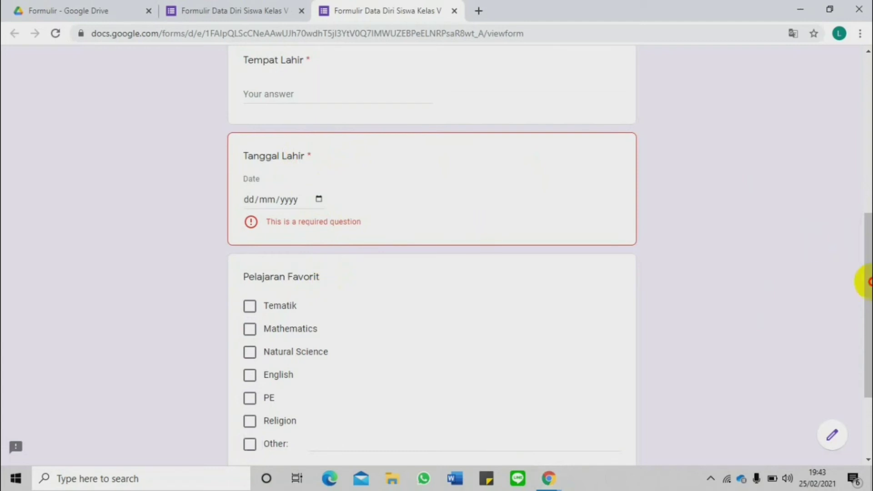
pyautogui.moveTo(867, 230); pyautogui.dragTo(868, 167)
pyautogui.scroll(-5, 358, 139)
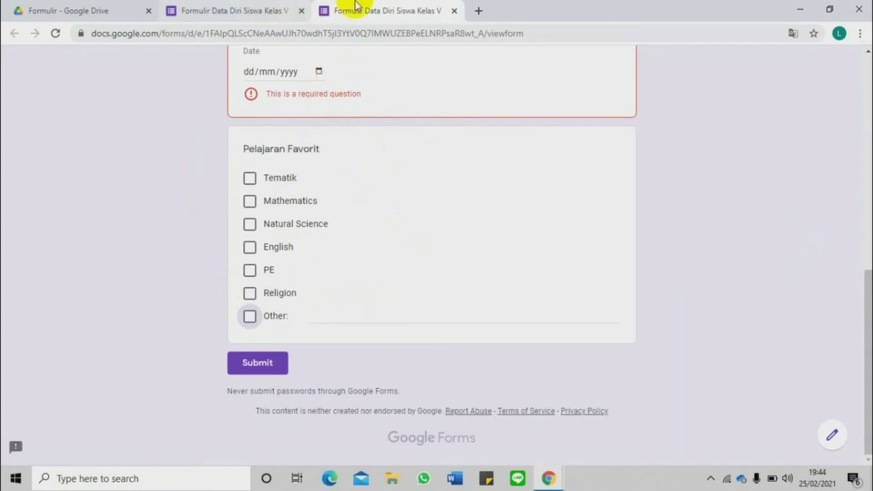
# Return to the form editor and make the Pelajaran Favorit question required.
pyautogui.click(260, 12)
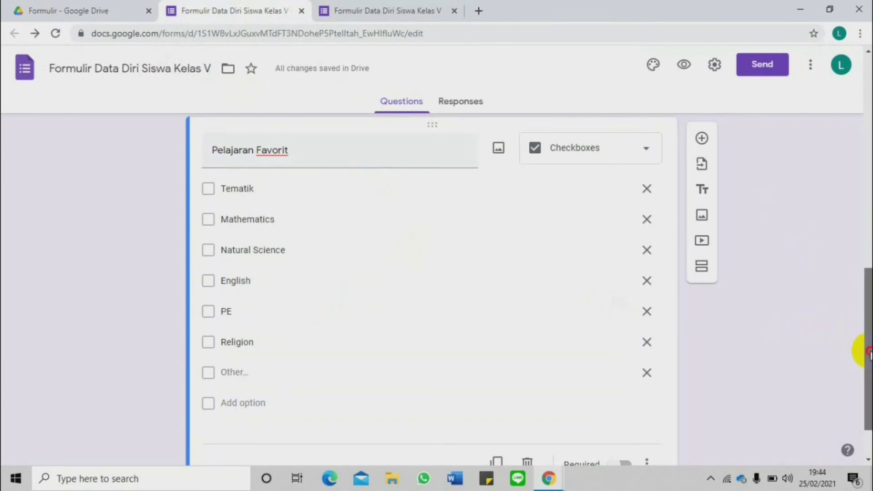
pyautogui.moveTo(866, 352); pyautogui.dragTo(863, 376)
pyautogui.click(622, 404)
pyautogui.click(622, 407)
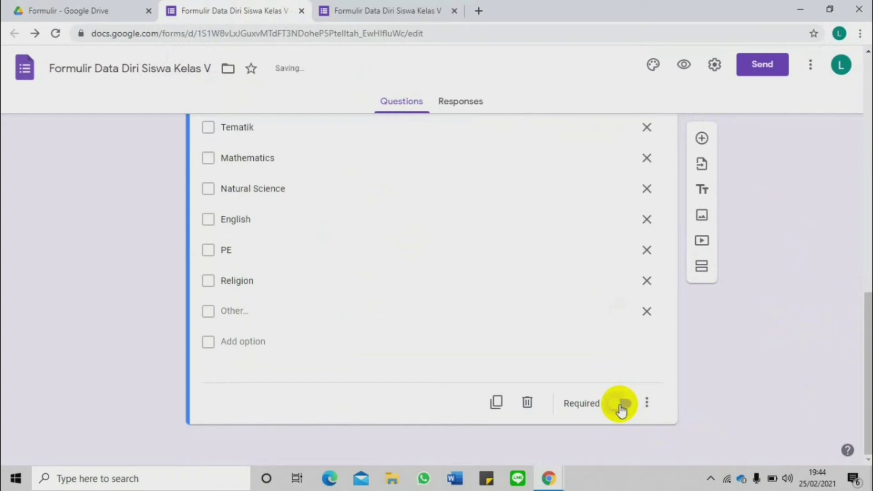
pyautogui.click(621, 407)
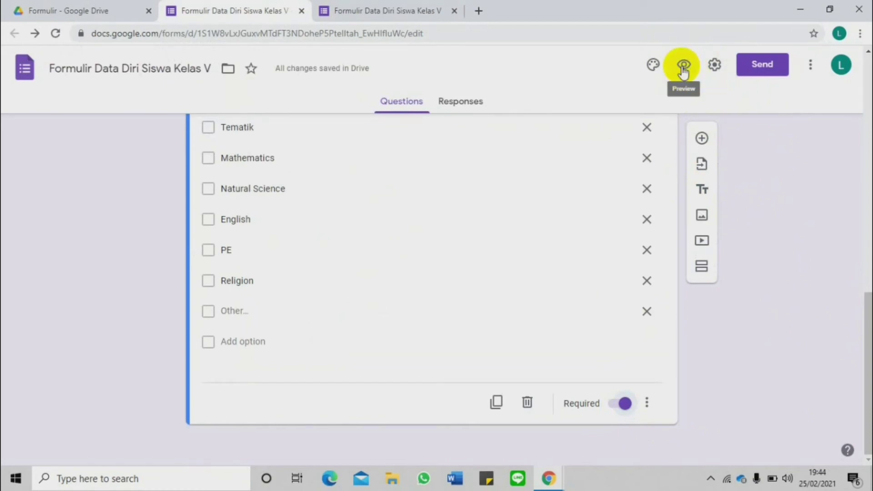
# Insert the paint-covered hands picture from the Work and School themes as the form's header image.
pyautogui.click(653, 74)
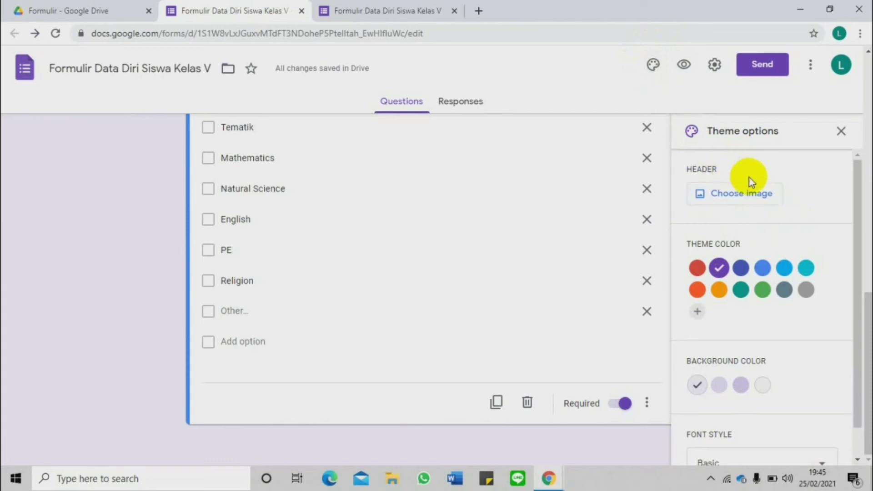
pyautogui.click(747, 195)
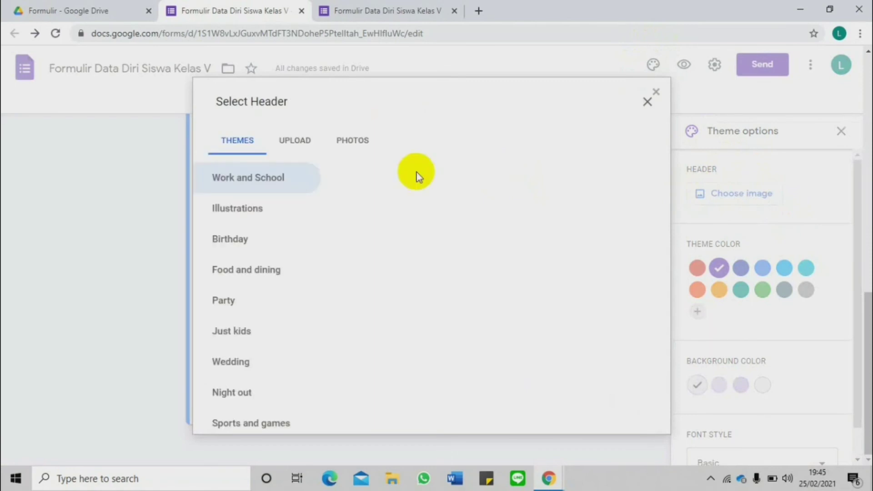
pyautogui.click(226, 190)
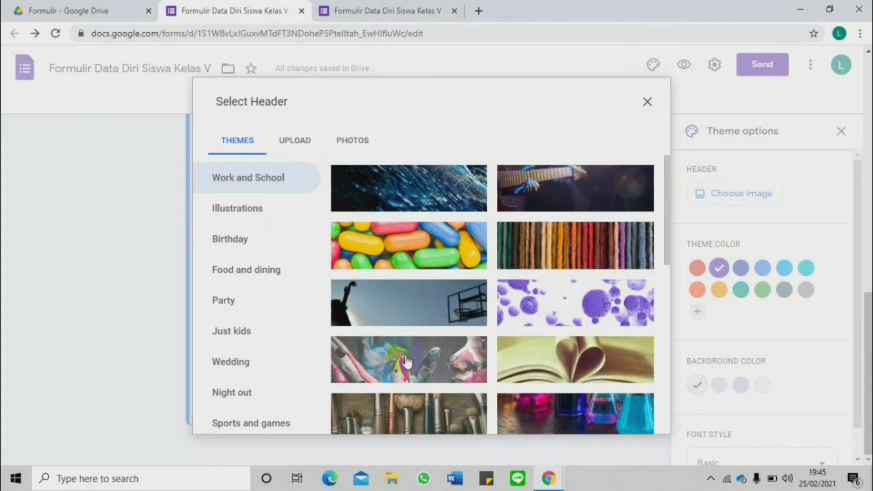
pyautogui.click(418, 360)
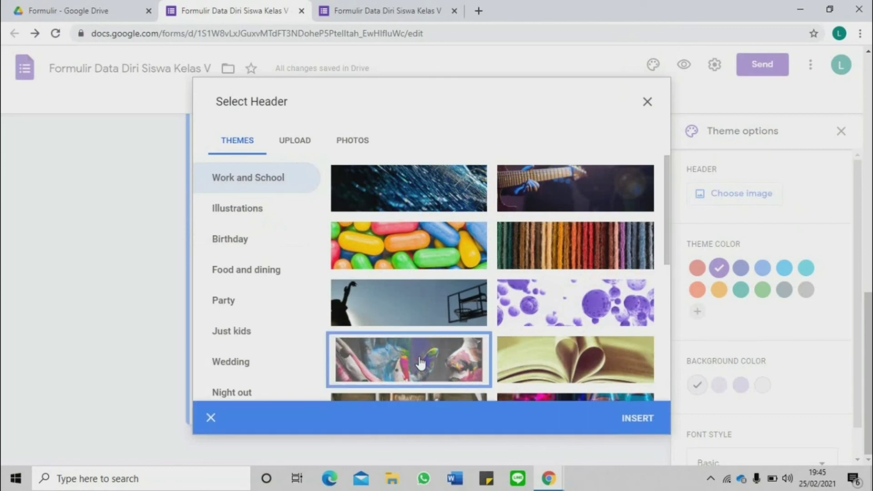
pyautogui.click(632, 416)
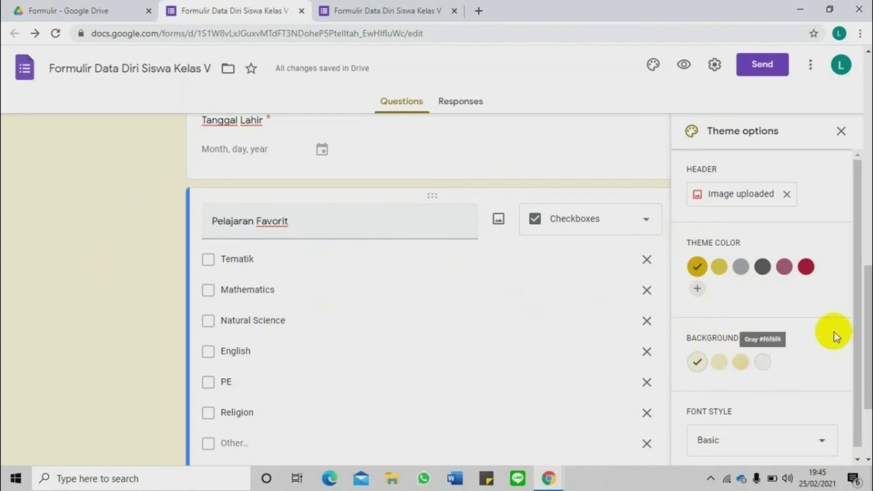
# Set the form theme's font style to Formal.
pyautogui.moveTo(857, 273); pyautogui.dragTo(854, 337)
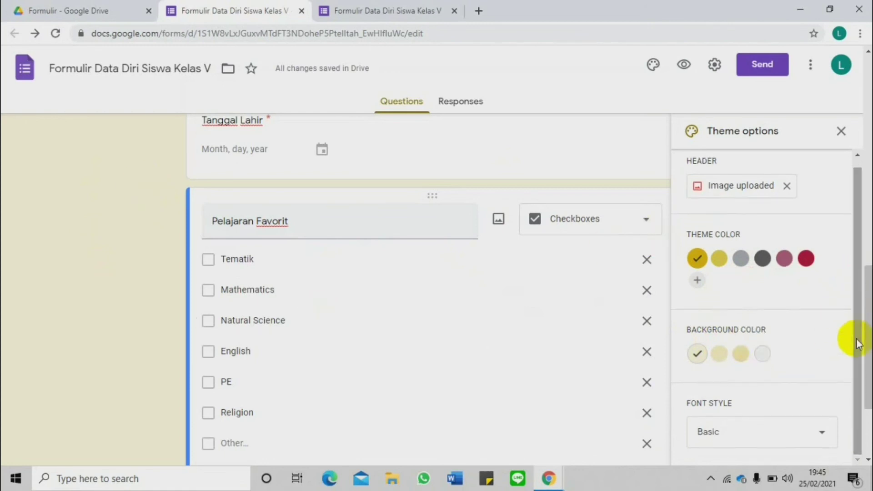
pyautogui.click(804, 442)
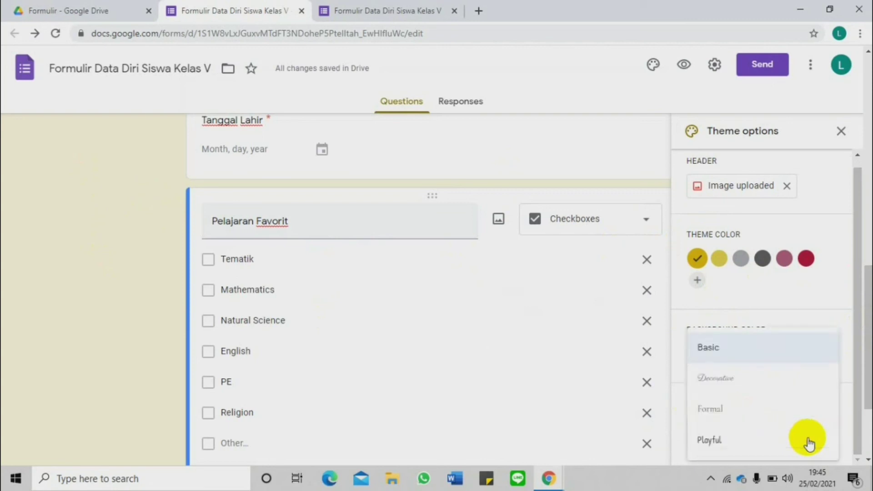
pyautogui.click(718, 414)
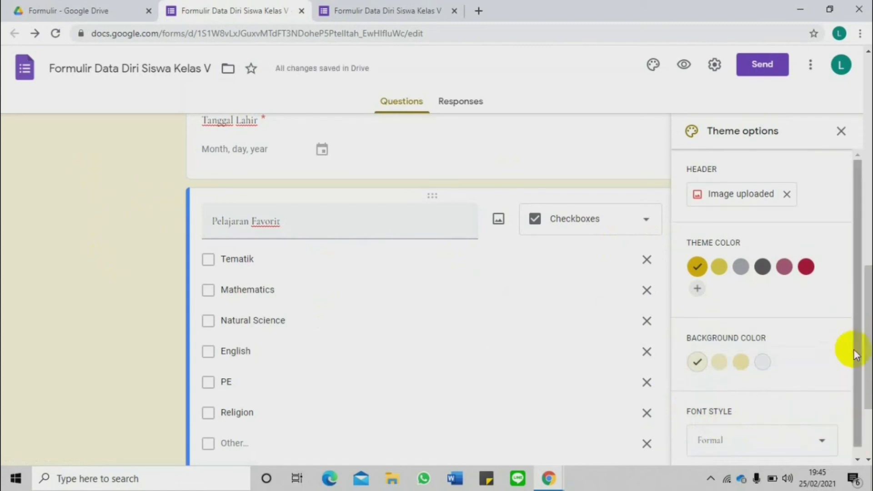
pyautogui.scroll(1, 859, 396)
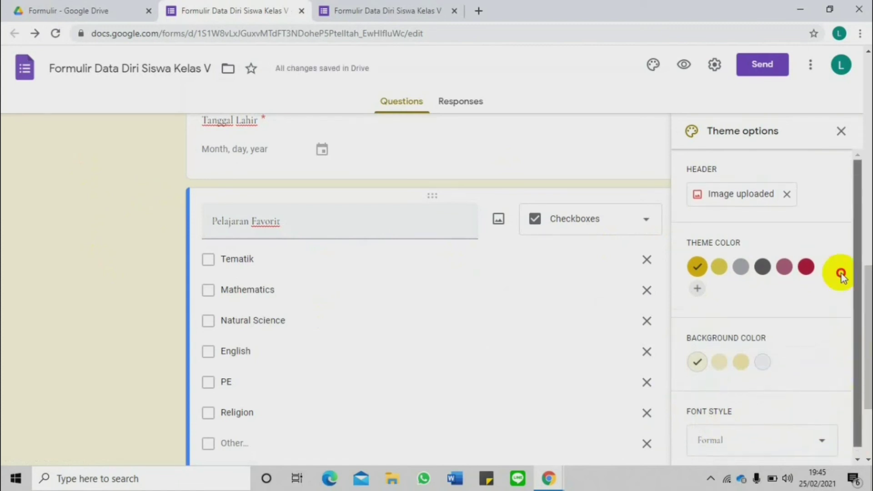
# Close the theme options and enable collecting email addresses in the form's general settings.
pyautogui.click(839, 133)
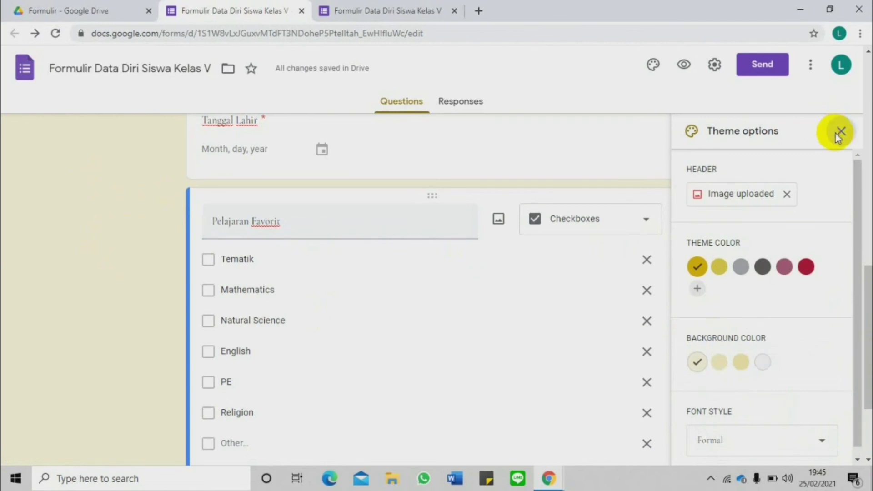
pyautogui.click(714, 72)
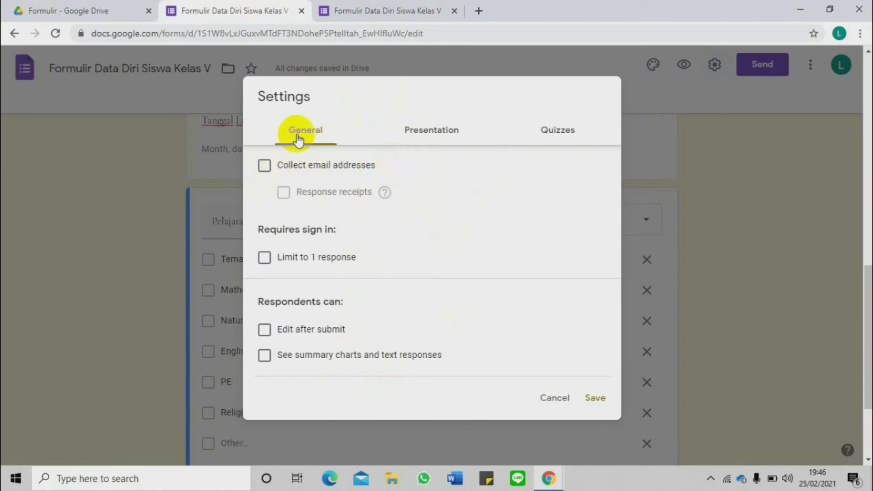
pyautogui.click(265, 165)
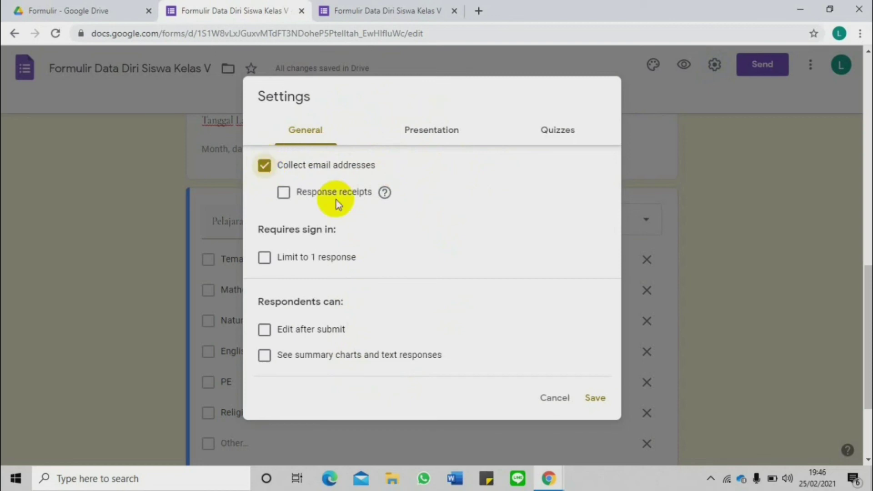
# Set the confirmation message to "Terima kasih, respon Anda sudah kami terima." and save the form settings.
pyautogui.click(433, 130)
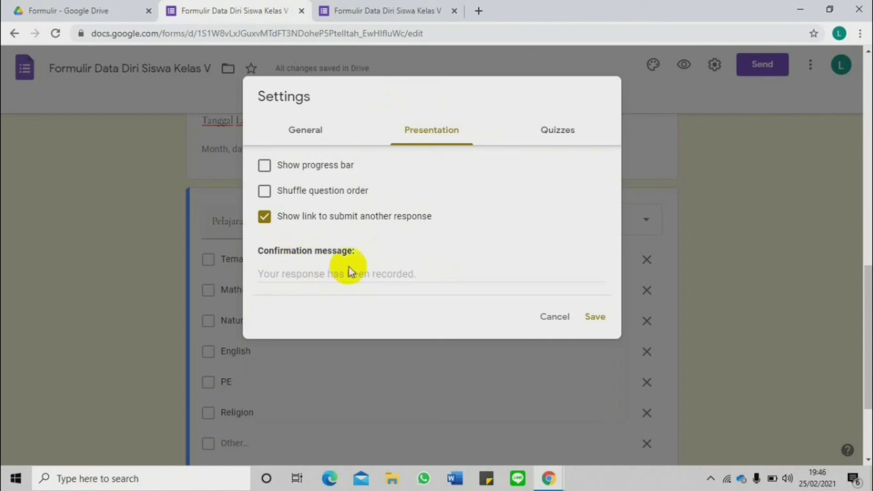
pyautogui.click(316, 280)
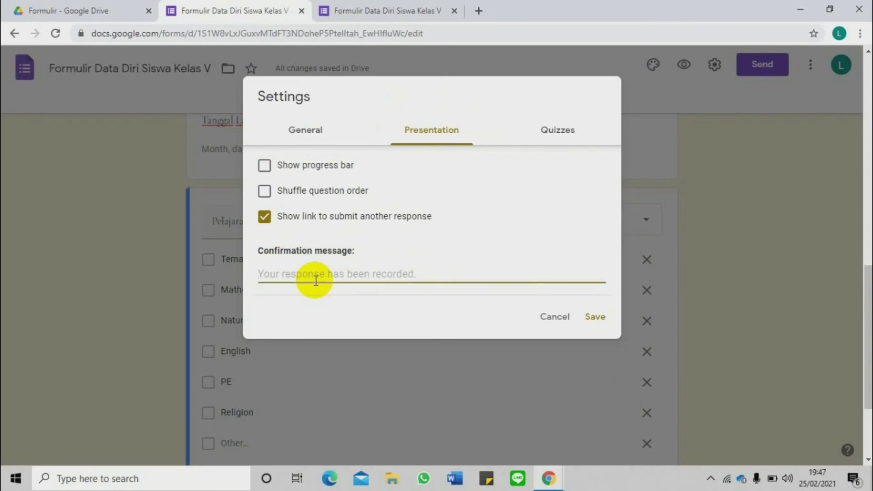
pyautogui.write('Terima kasih, respon a')
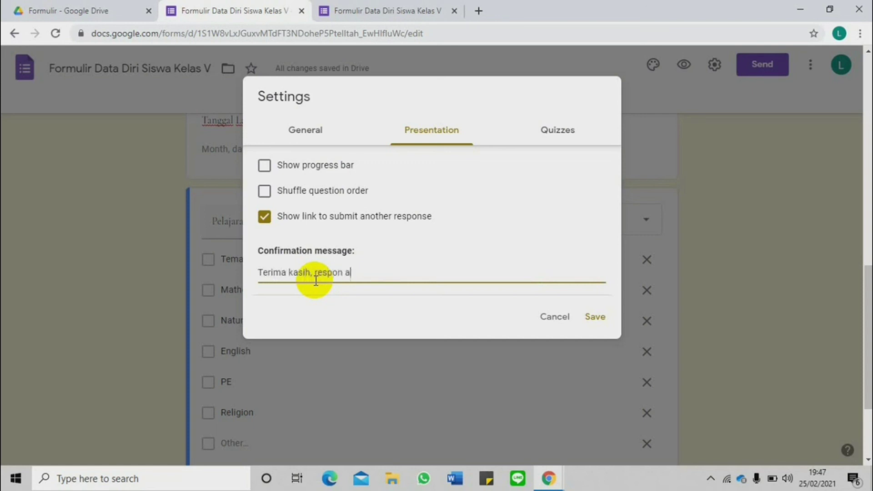
pyautogui.press('BackSpace')
pyautogui.write('Anda sudah kami teru')
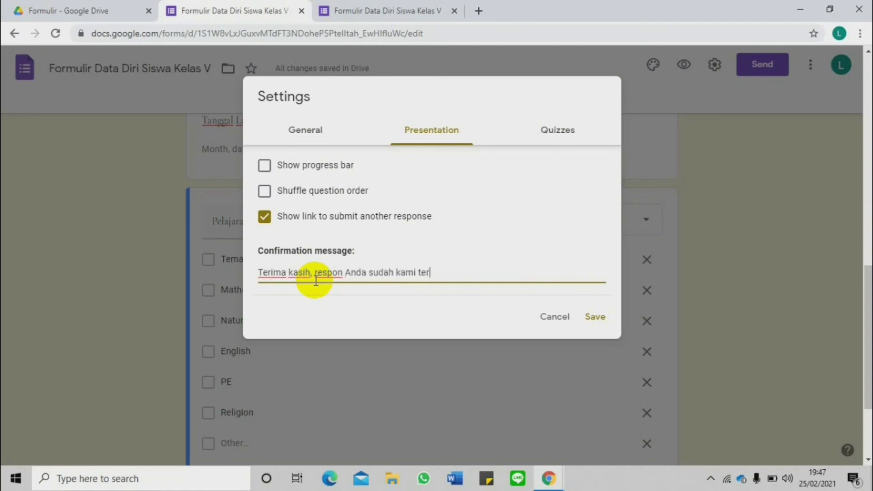
pyautogui.press('BackSpace')
pyautogui.write('ima.')
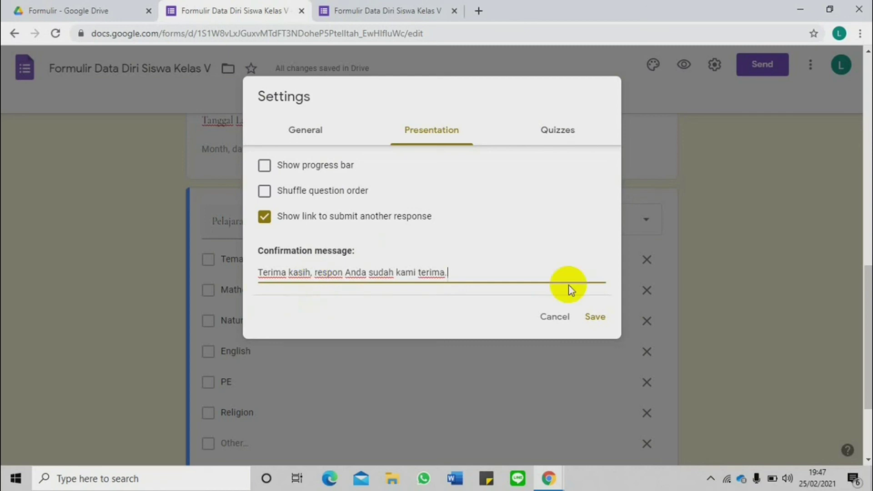
pyautogui.click(589, 314)
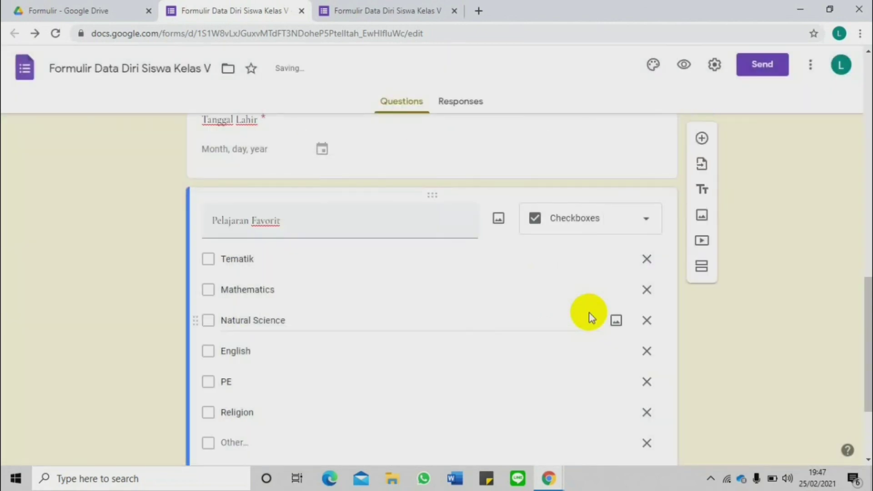
# Copy the form's sharing link with its URL shortened.
pyautogui.click(769, 63)
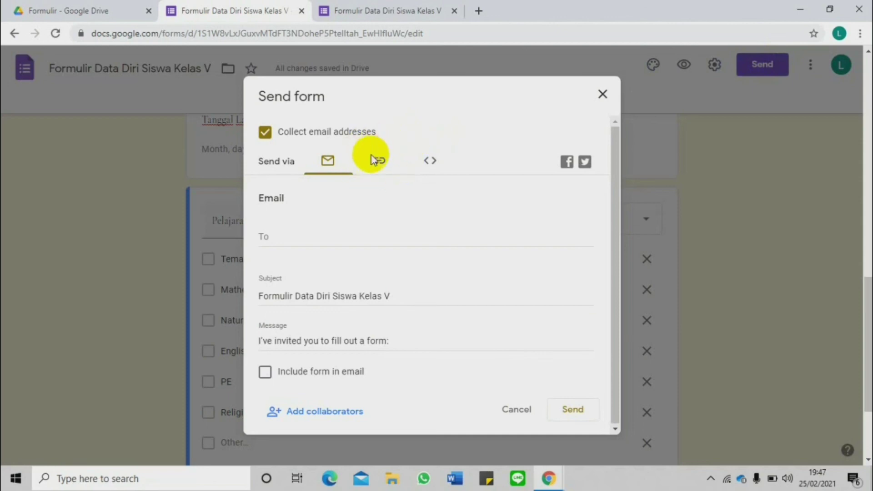
pyautogui.click(378, 168)
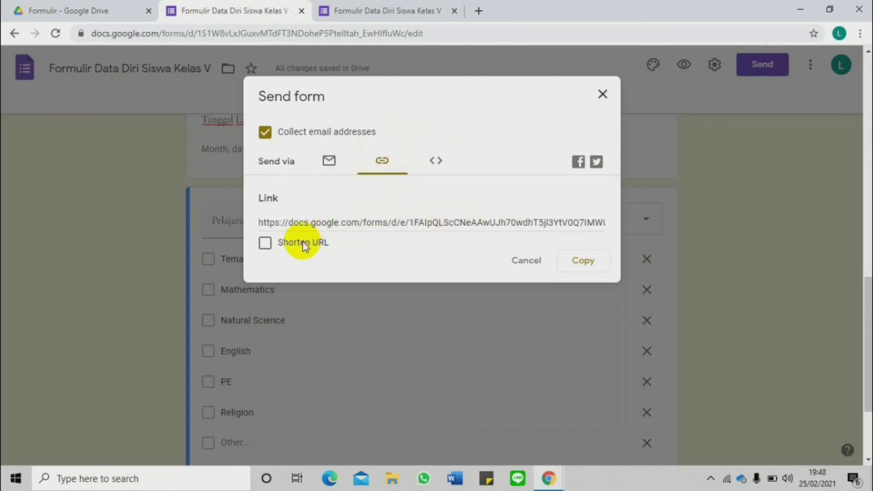
pyautogui.click(266, 244)
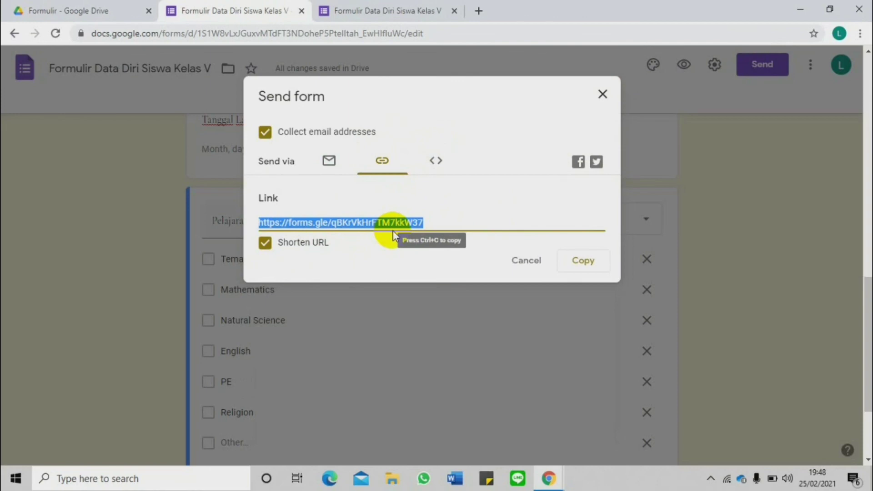
pyautogui.click(584, 262)
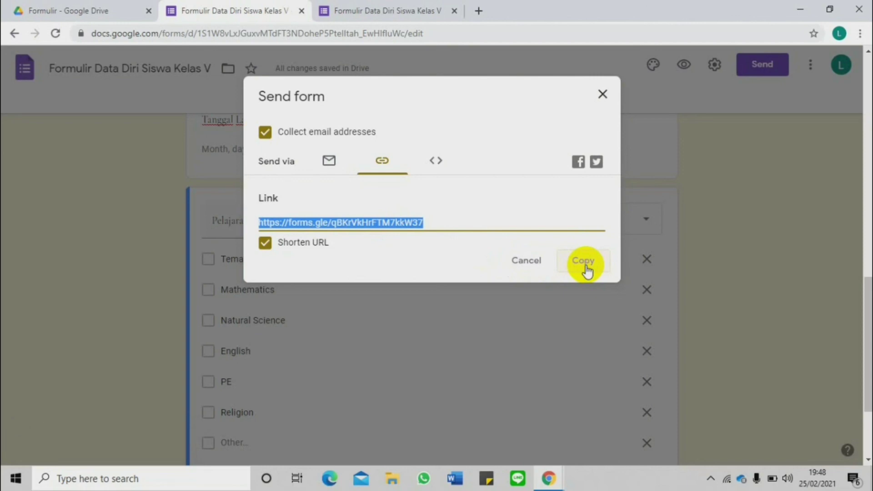
pyautogui.click(586, 269)
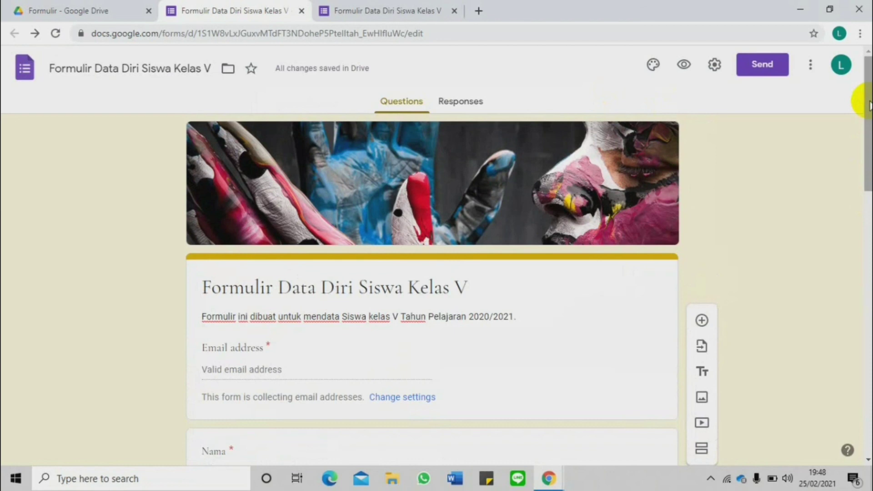
pyautogui.scroll(-5, 868, 105)
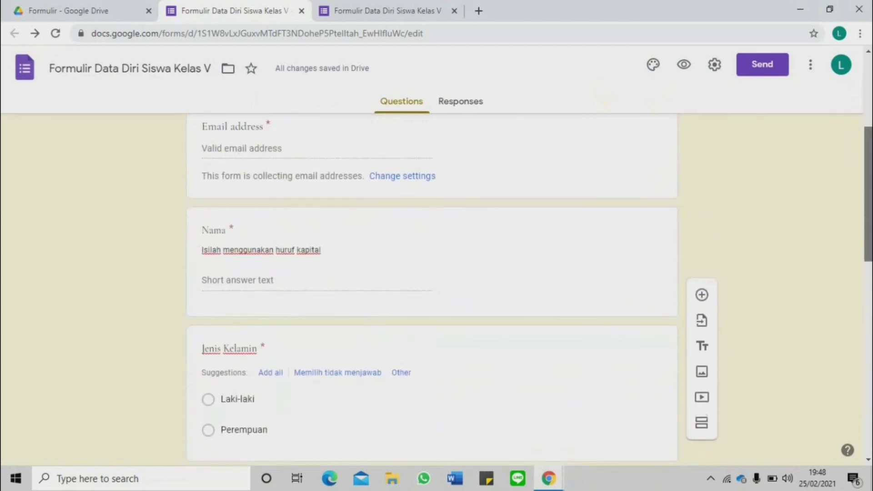
pyautogui.scroll(-3, 432, 291)
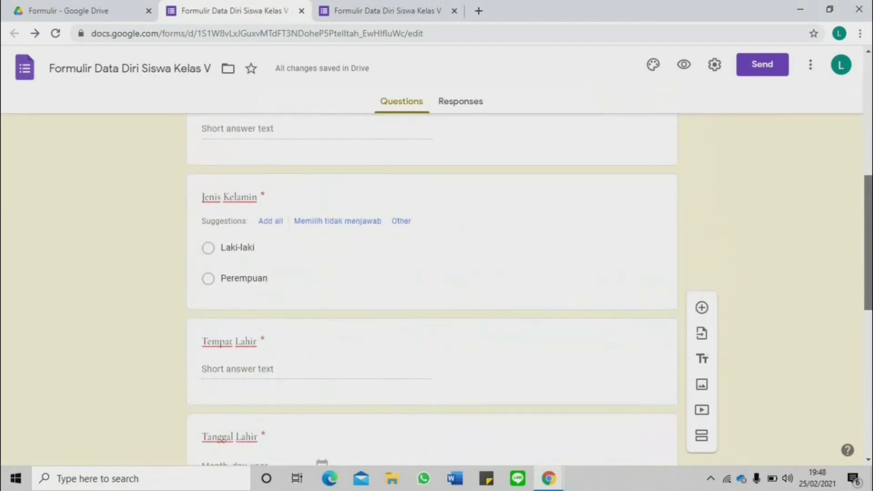
pyautogui.scroll(-3, 864, 255)
pyautogui.moveTo(869, 255); pyautogui.dragTo(869, 321)
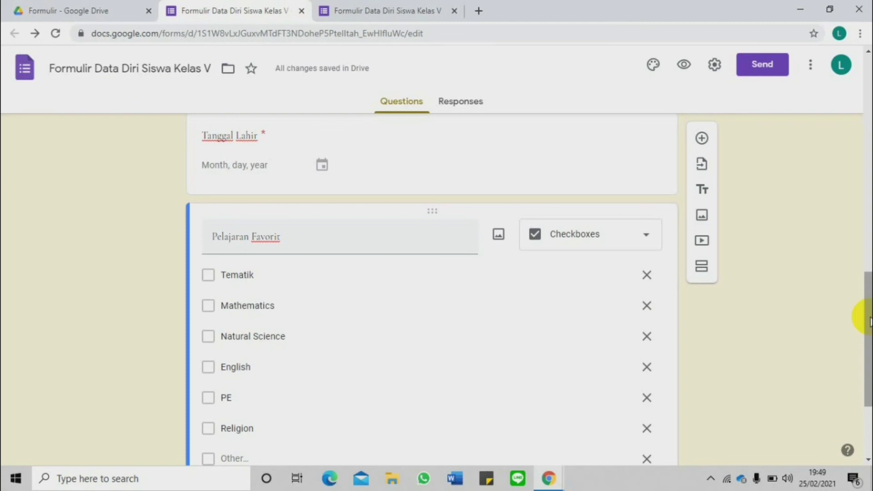
pyautogui.moveTo(868, 318); pyautogui.dragTo(868, 91)
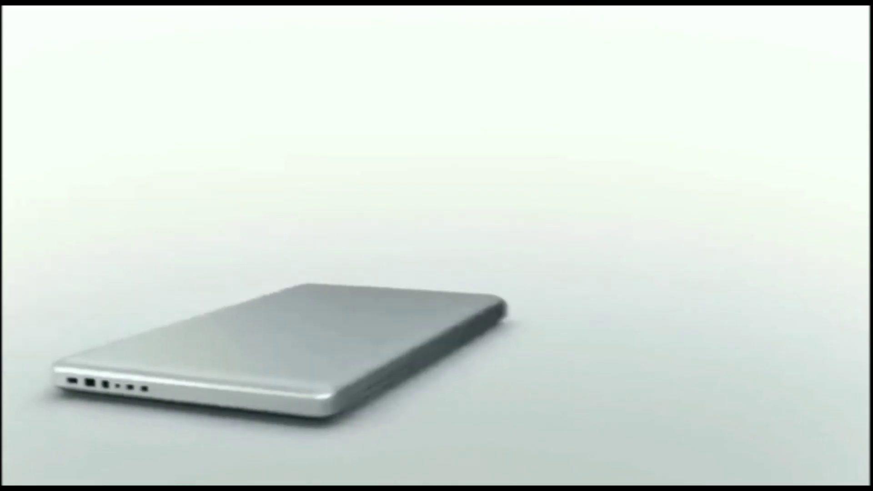